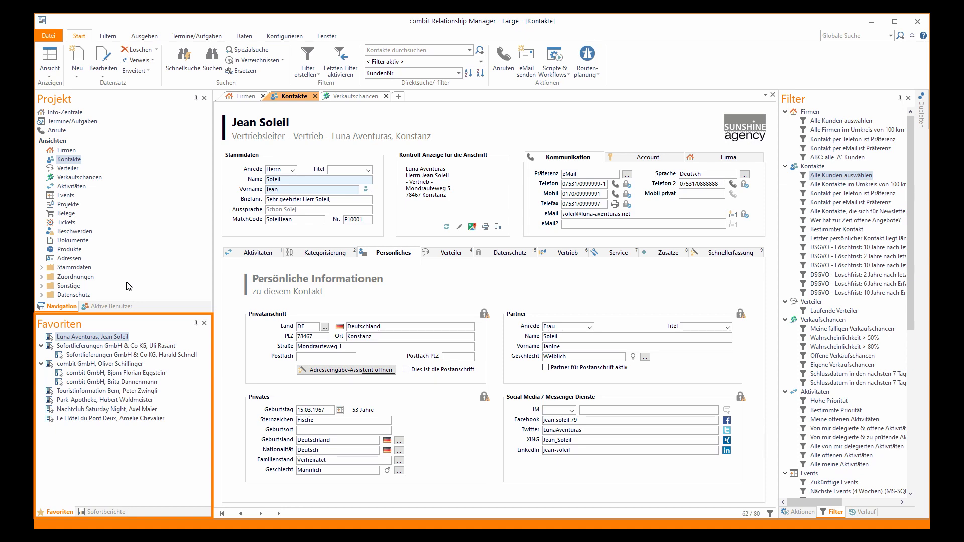
Show the Sofortberichte list and the Aktionen panel, and switch the contacts to the overview table
{"action": "left_click", "coordinate": [103, 511]}
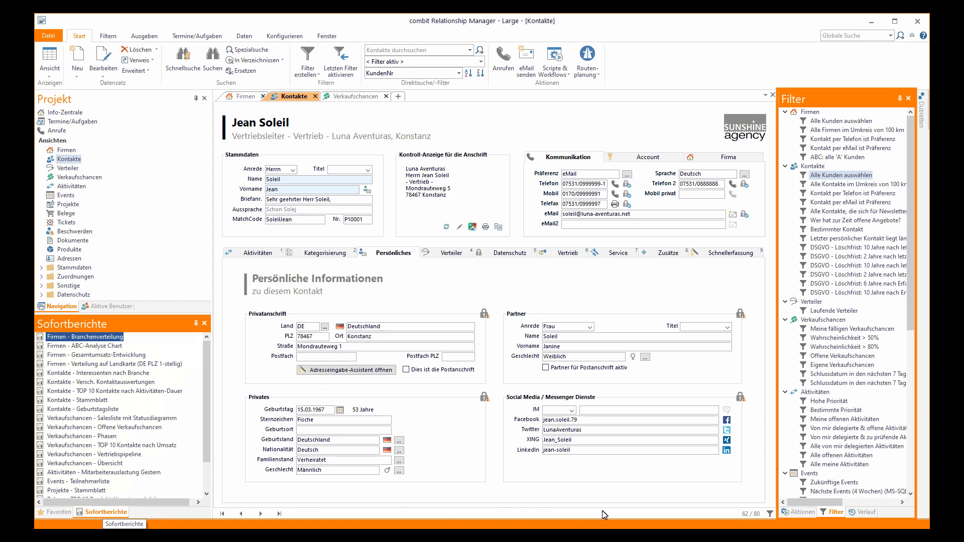
{"action": "left_click", "coordinate": [861, 514]}
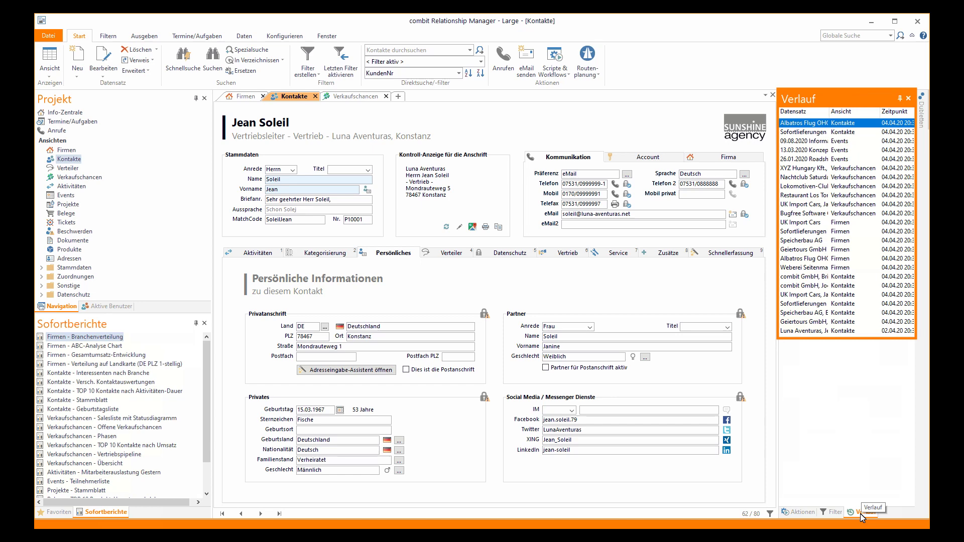
{"action": "left_click", "coordinate": [799, 514]}
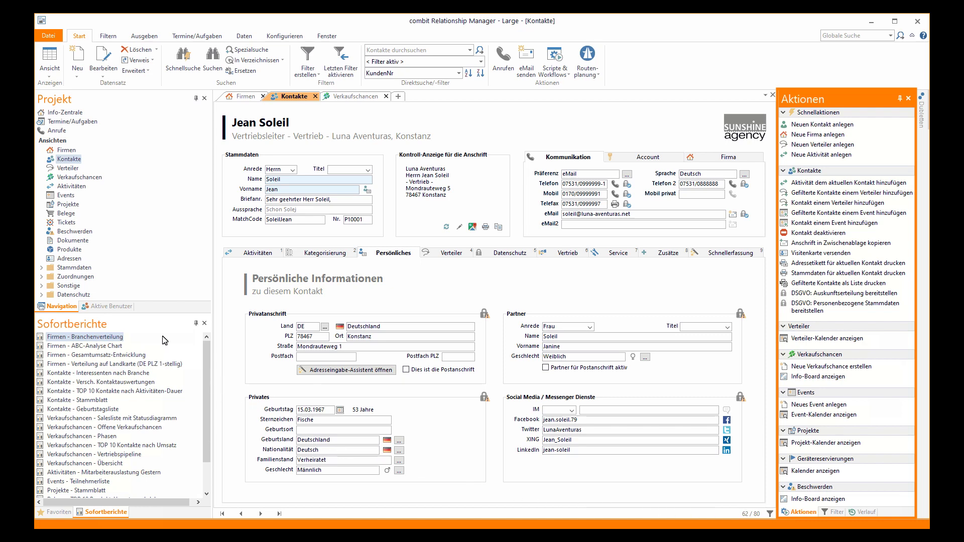
{"action": "left_click", "coordinate": [57, 61]}
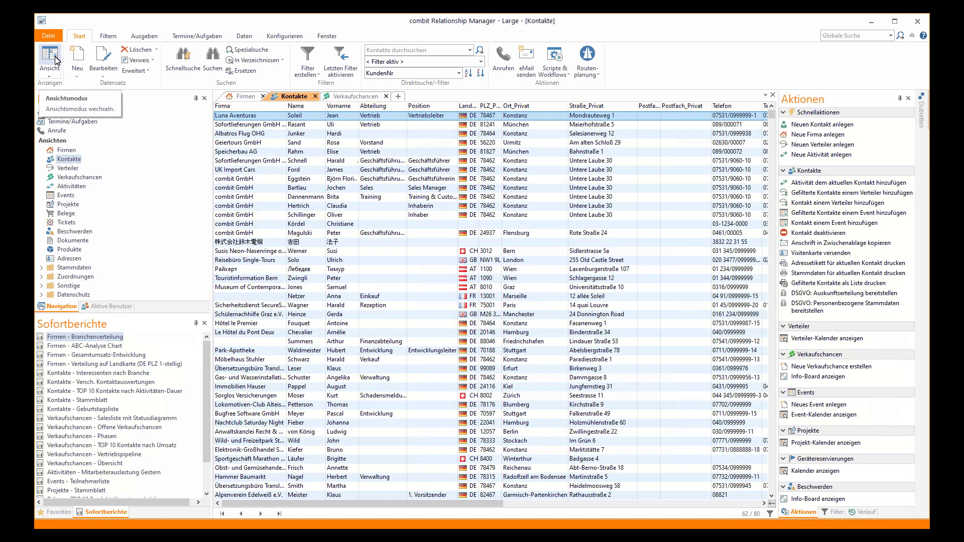
Try the Vertikal geteilt list-and-form layout sorted by Name, then go back to the single-contact form
{"action": "left_click", "coordinate": [55, 74]}
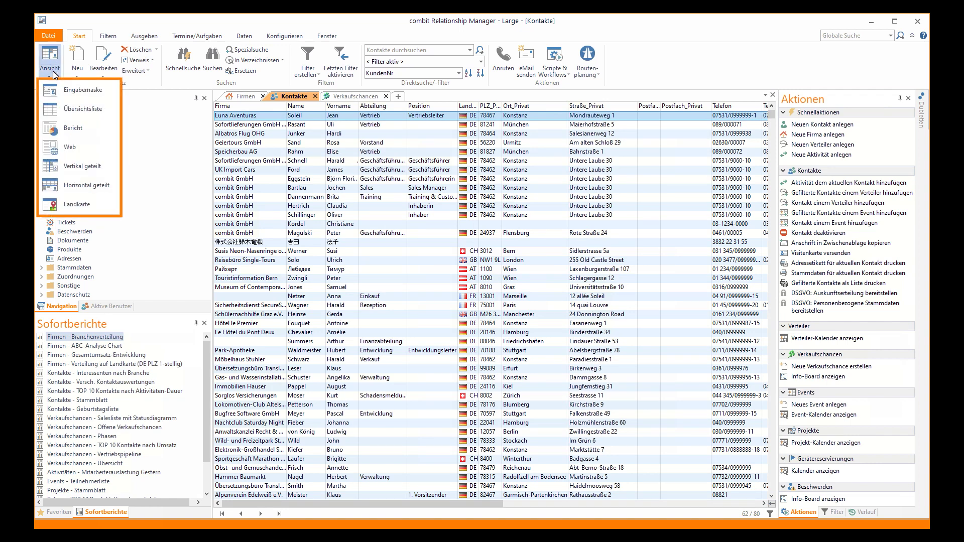
{"action": "left_click", "coordinate": [77, 166]}
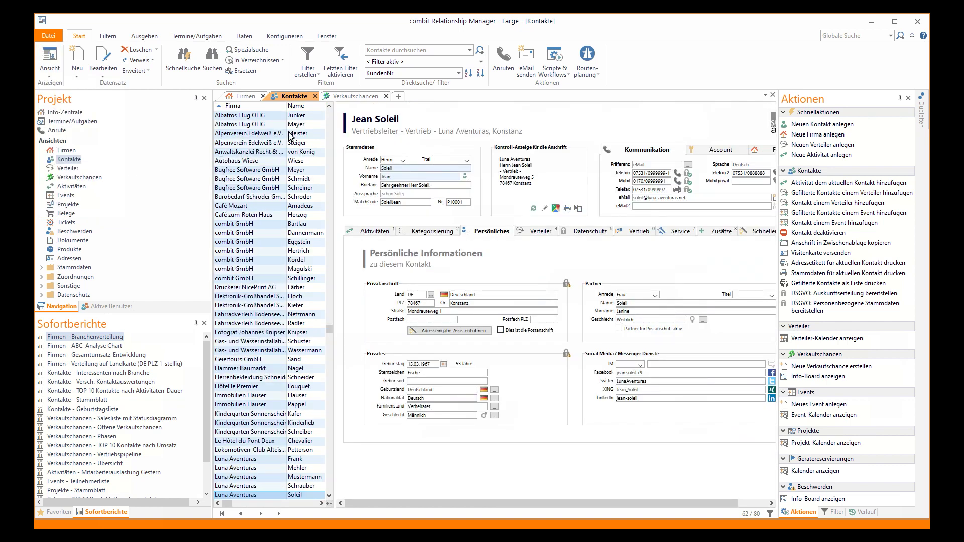
{"action": "left_click", "coordinate": [305, 106]}
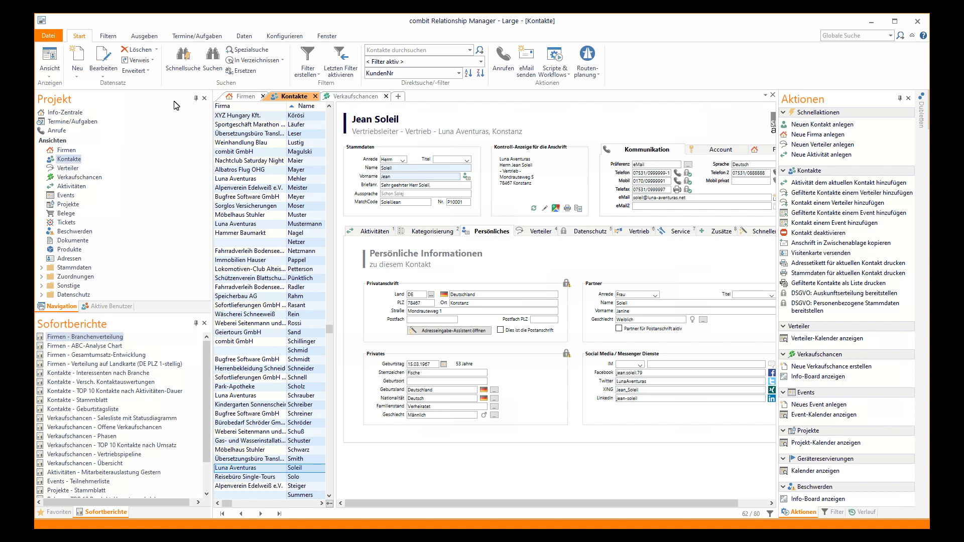
{"action": "left_click", "coordinate": [52, 59]}
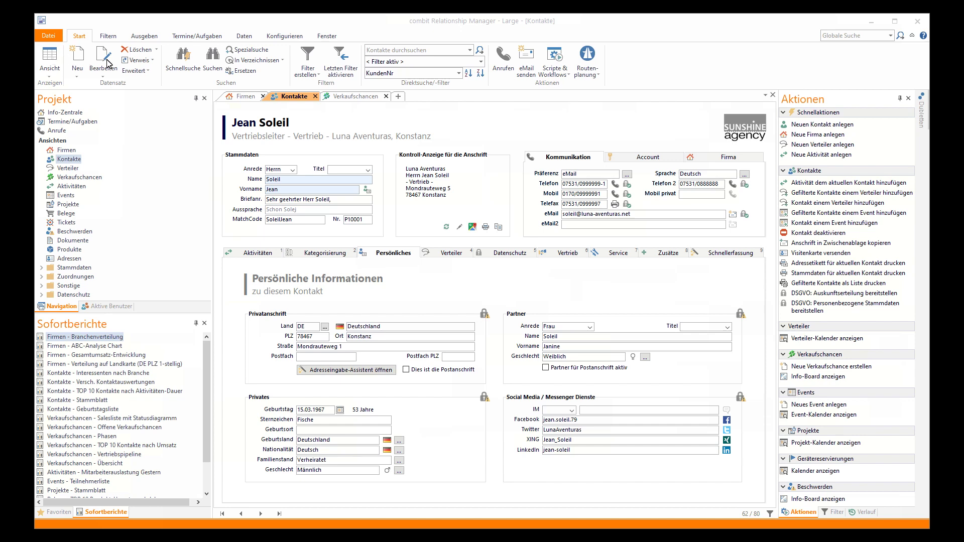
Show the Aktivitäten tab of the Luna Aventuras contact record
{"action": "left_click", "coordinate": [257, 253]}
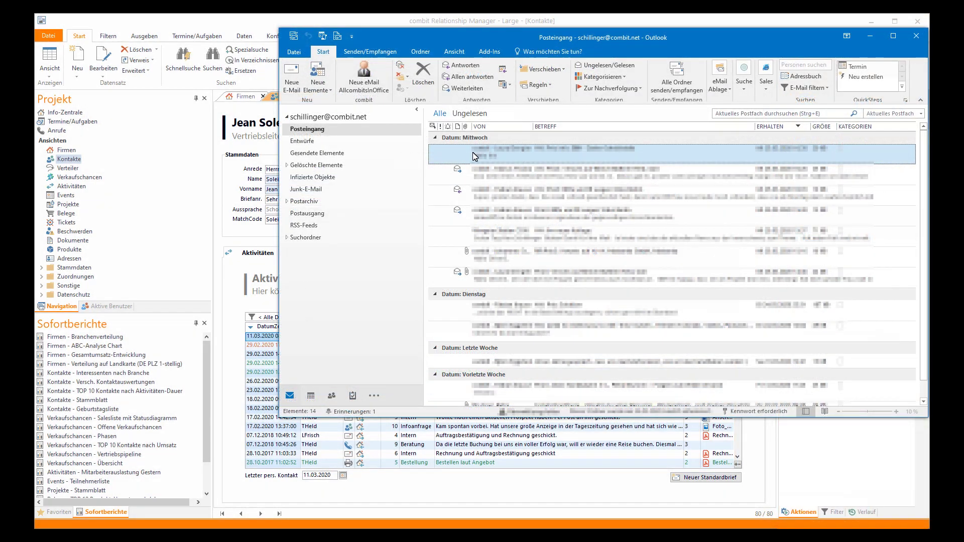
Show the combit commands on Outlook's Add-Ins ribbon tab
{"action": "left_click", "coordinate": [493, 54]}
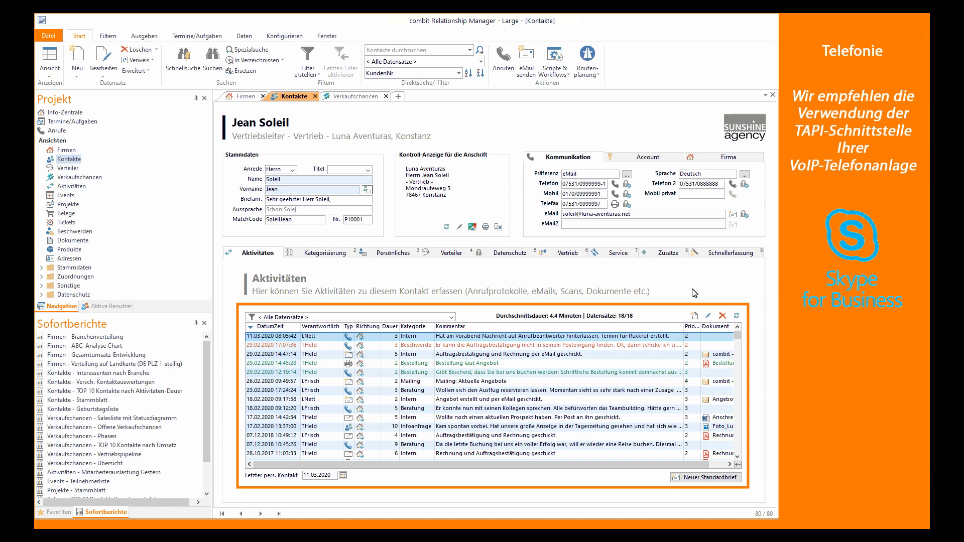
Log an outgoing call noting the agreed 10% discount, linked to Betriebsausflug Bogenschießen, then open the company record
{"action": "left_click", "coordinate": [694, 316]}
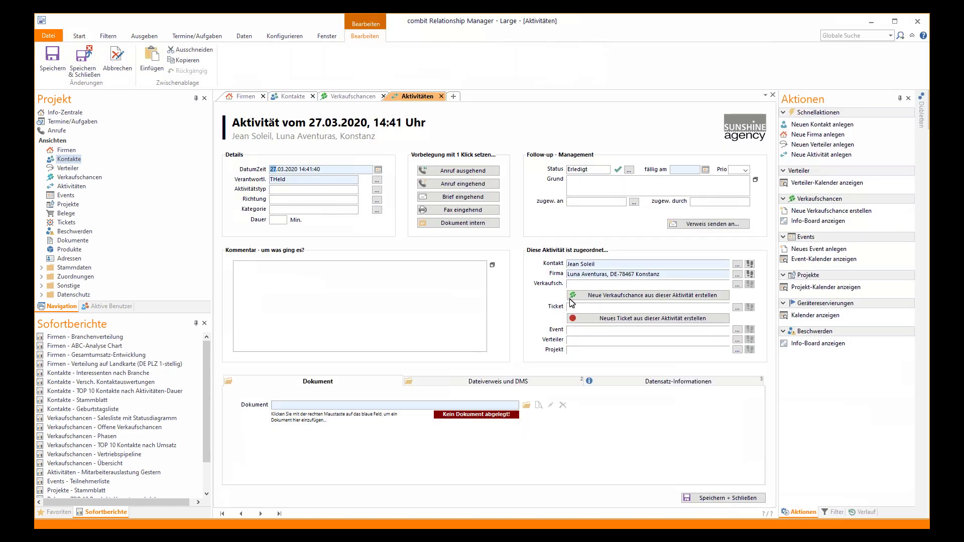
{"action": "left_click", "coordinate": [463, 170]}
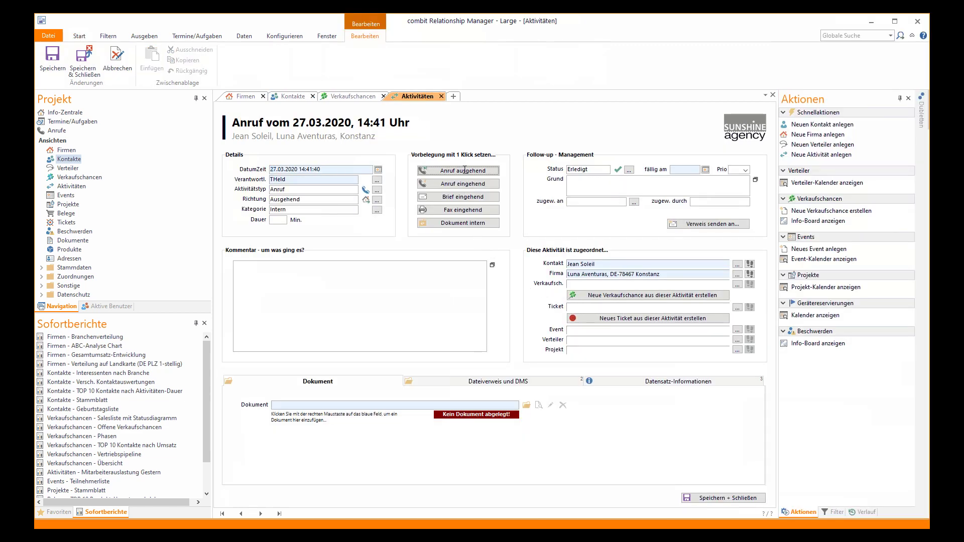
{"action": "left_click", "coordinate": [384, 273]}
{"action": "type", "text": "hat Rückfragen zum Angebot. Preis dikutiert und auf 10% Rabatt geeinigt, da er nun zum wiederholen Male gebucht hat."}
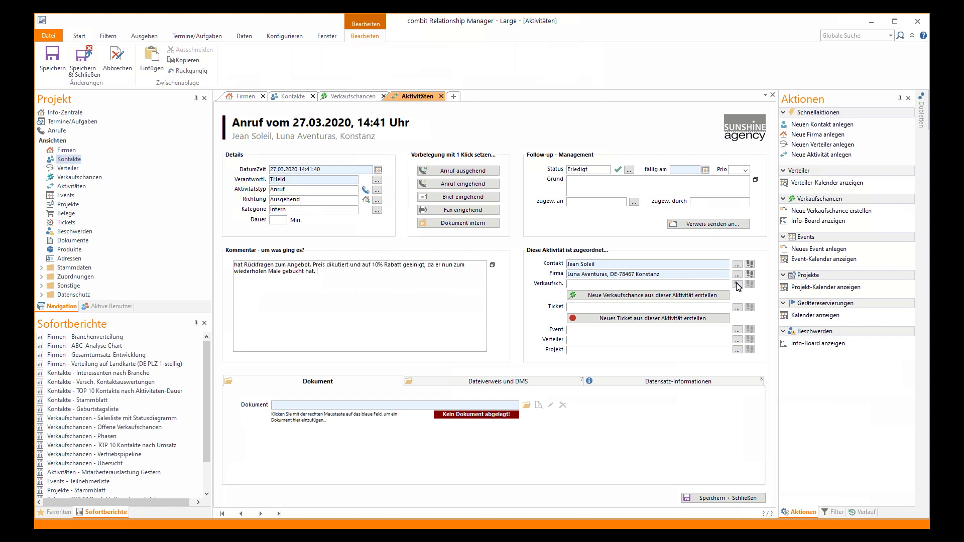
{"action": "left_click", "coordinate": [737, 285]}
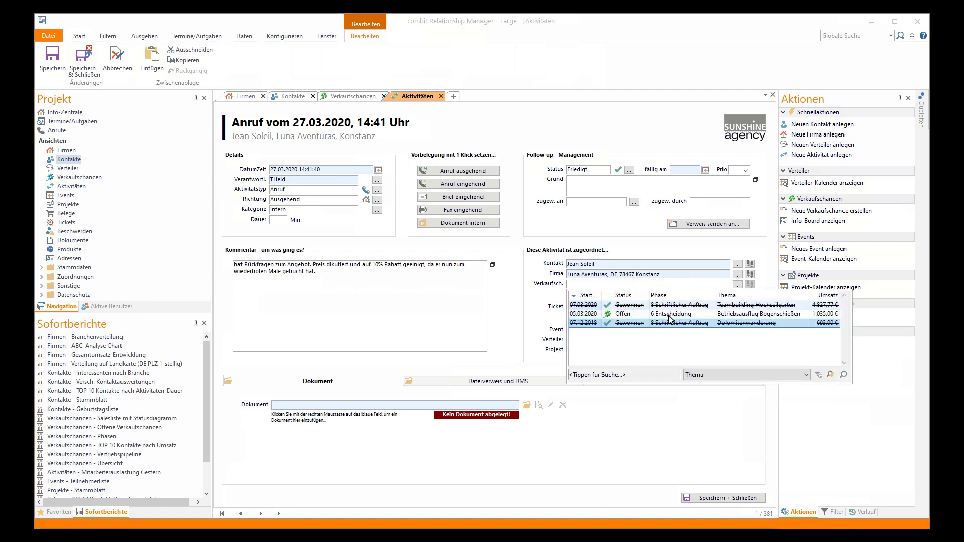
{"action": "left_click", "coordinate": [672, 313]}
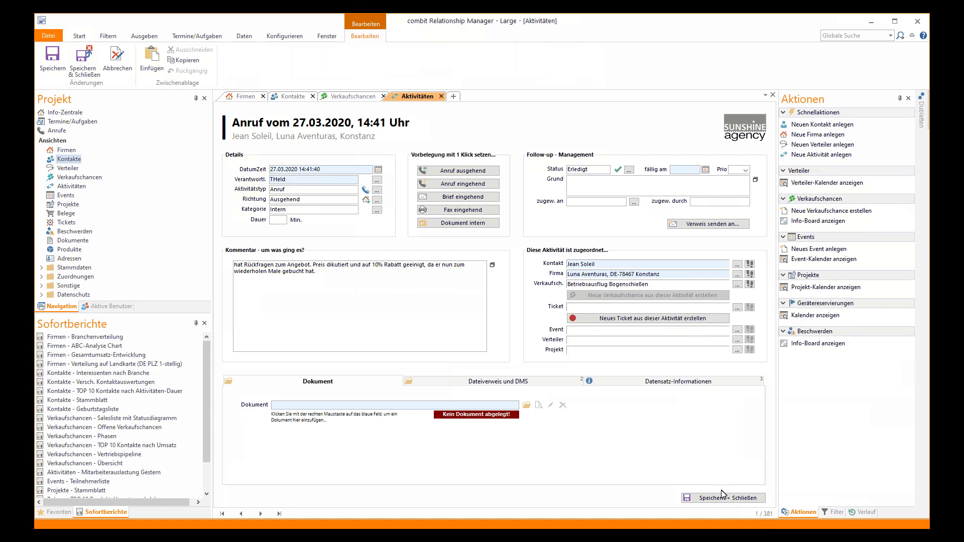
{"action": "left_click", "coordinate": [723, 499]}
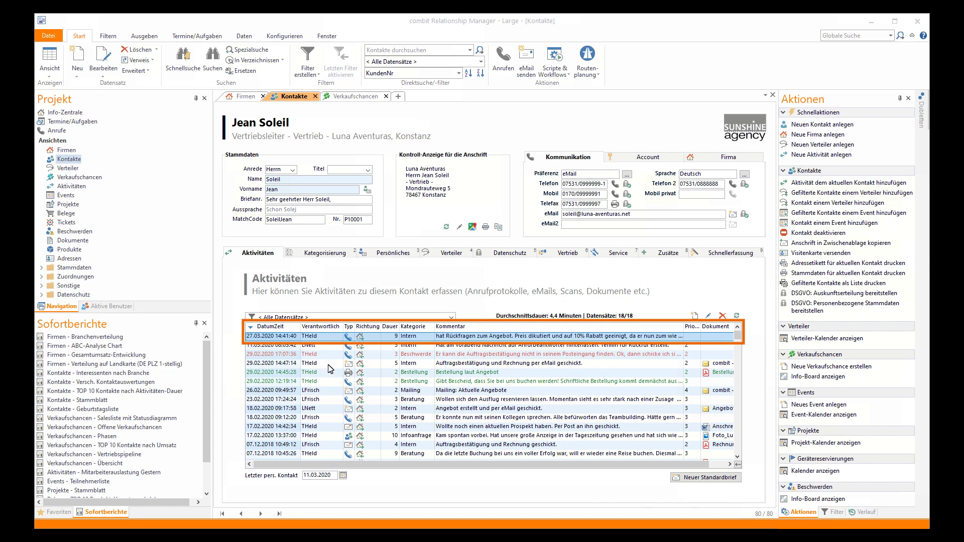
{"action": "left_click", "coordinate": [245, 97]}
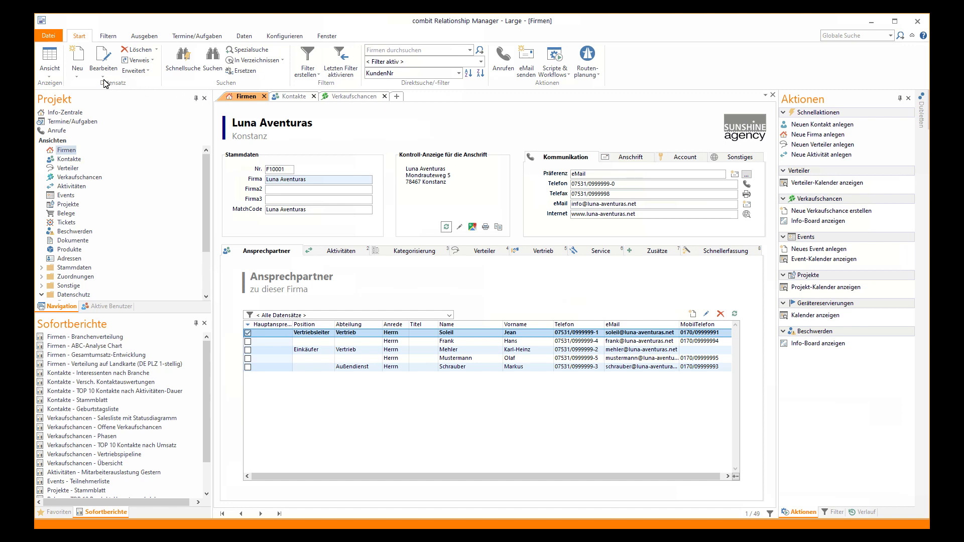
{"action": "left_click", "coordinate": [84, 66]}
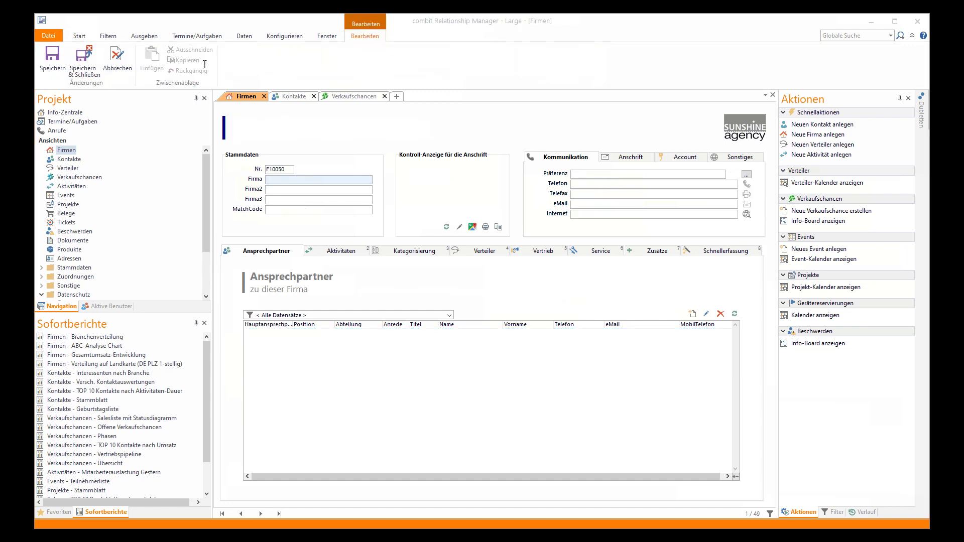
{"action": "left_click", "coordinate": [335, 181]}
{"action": "type", "text": "Puma SE"}
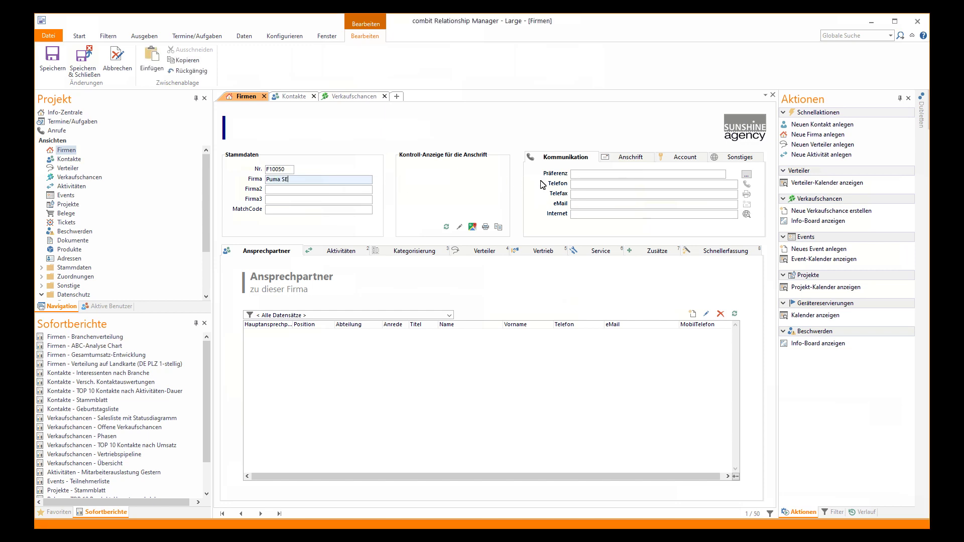
{"action": "left_click", "coordinate": [644, 189]}
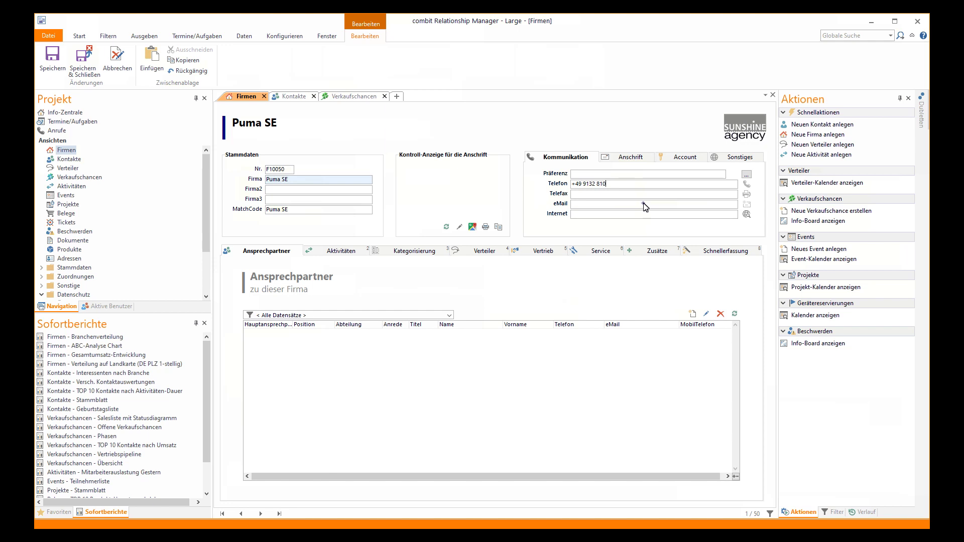
{"action": "left_click", "coordinate": [644, 203]}
{"action": "left_click", "coordinate": [641, 215]}
{"action": "type", "text": "www.puma.com/de"}
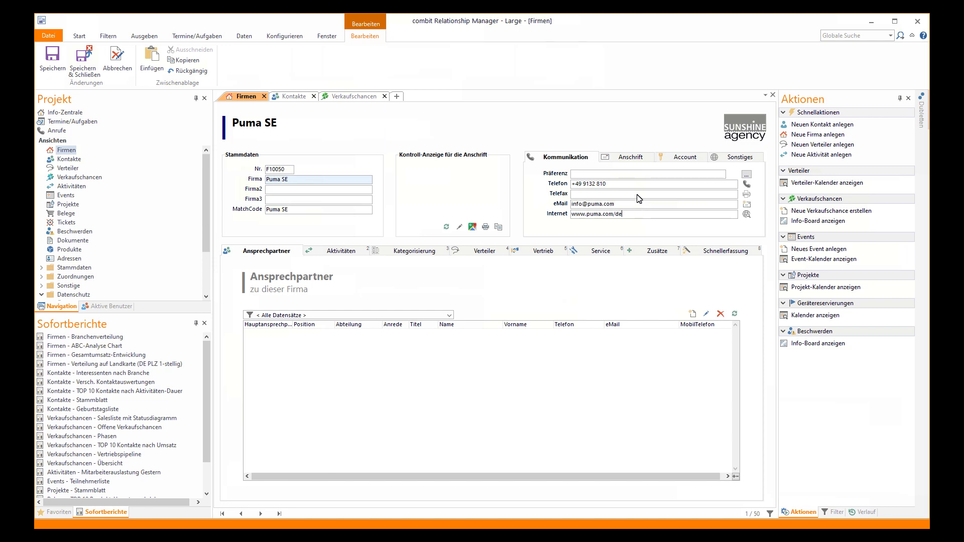
Enter the address Puma Way 1, Herzogenaurach, and save the company record
{"action": "left_click", "coordinate": [633, 157]}
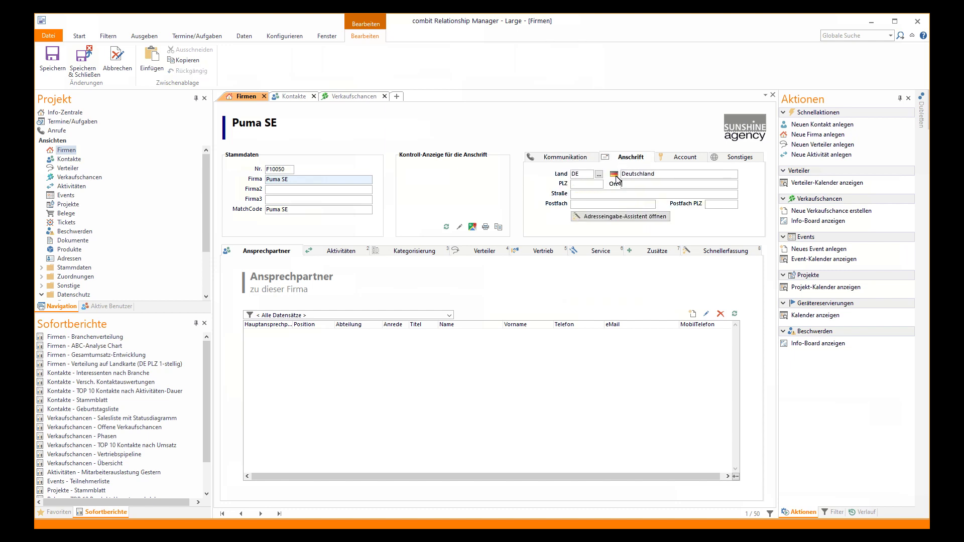
{"action": "type", "text": "o"}
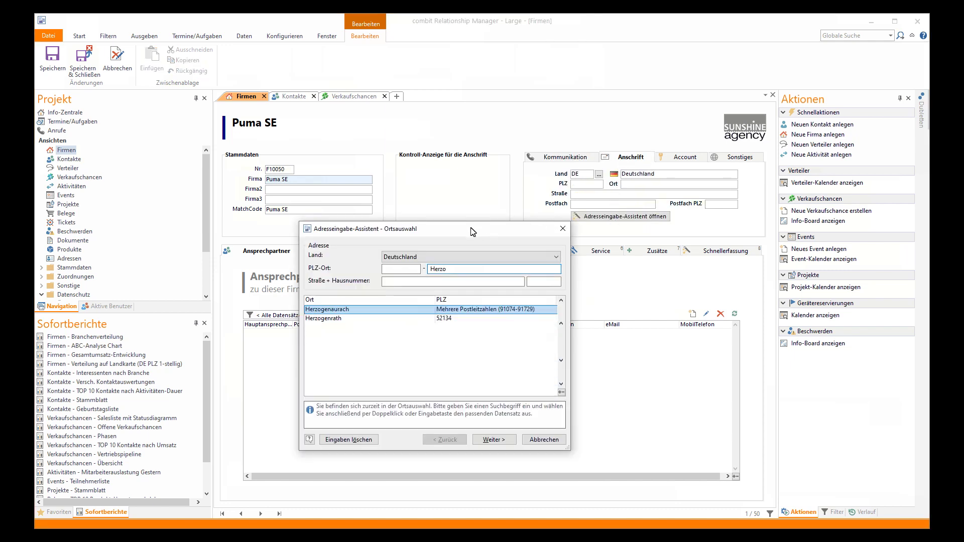
{"action": "double_click", "coordinate": [360, 309]}
{"action": "type", "text": "Pu"}
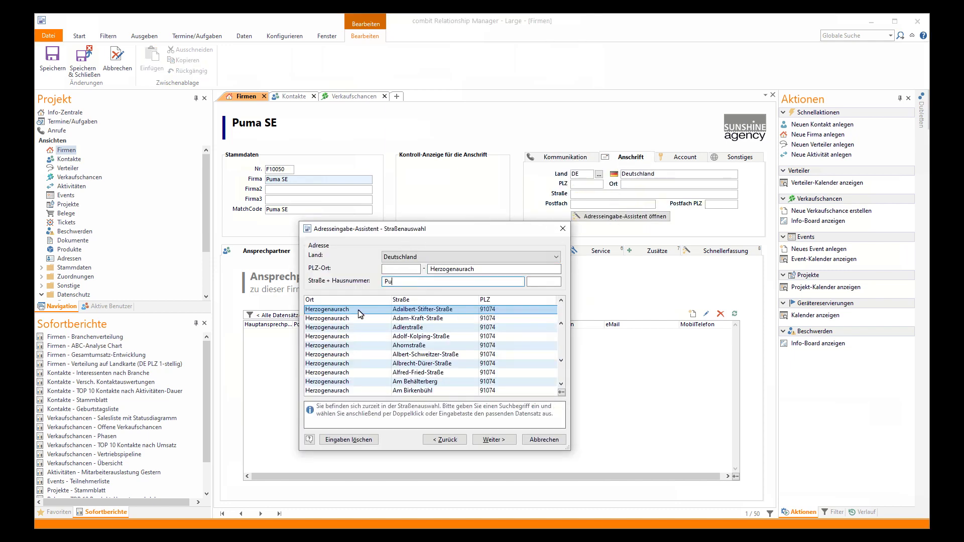
{"action": "double_click", "coordinate": [407, 319]}
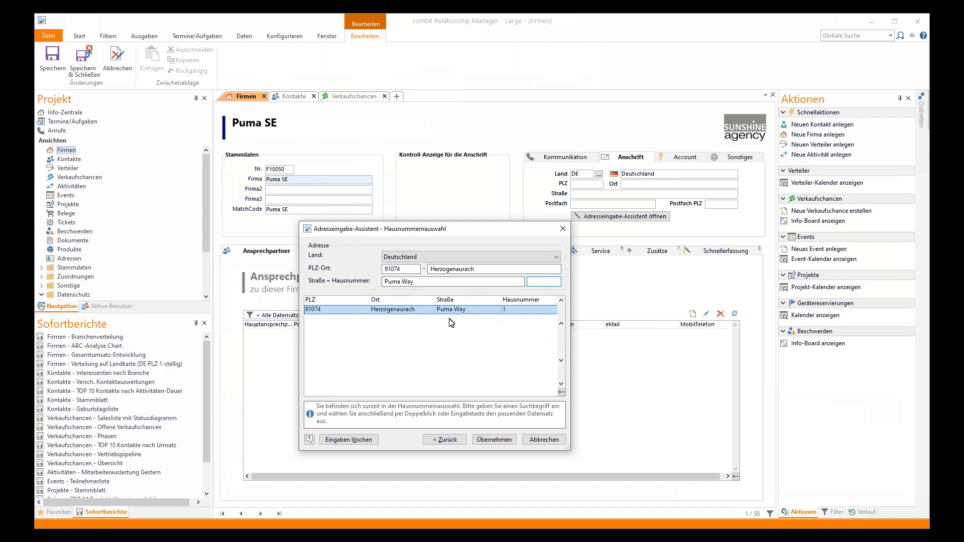
{"action": "double_click", "coordinate": [518, 310]}
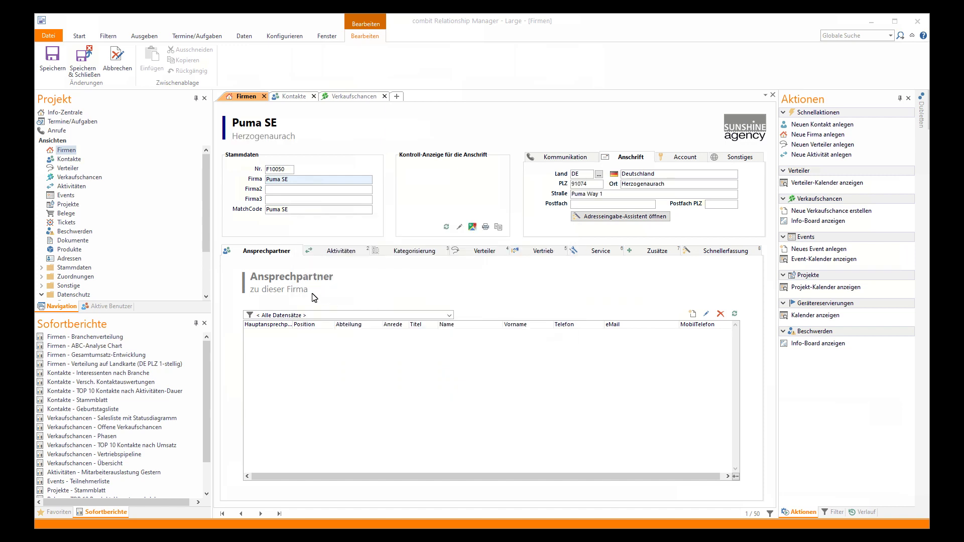
{"action": "left_click", "coordinate": [54, 60]}
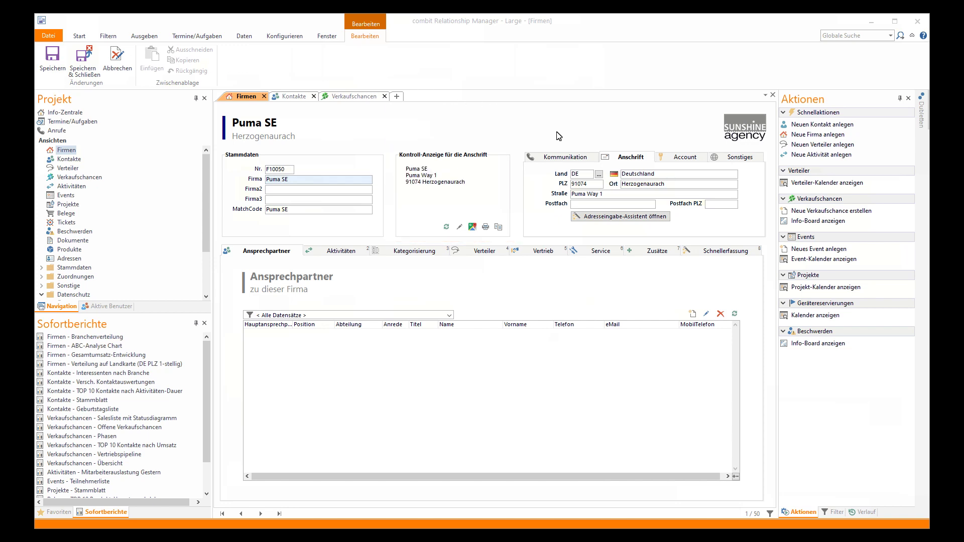
Add a Puma SE contact with salutation, name, phone, e-mail and CEO position, and save it
{"action": "left_click", "coordinate": [692, 314]}
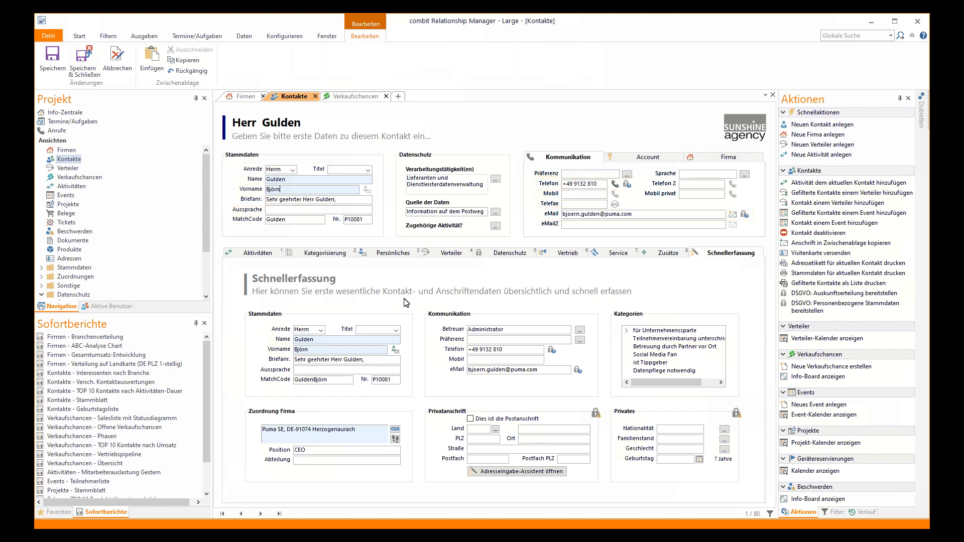
{"action": "left_click", "coordinate": [52, 60]}
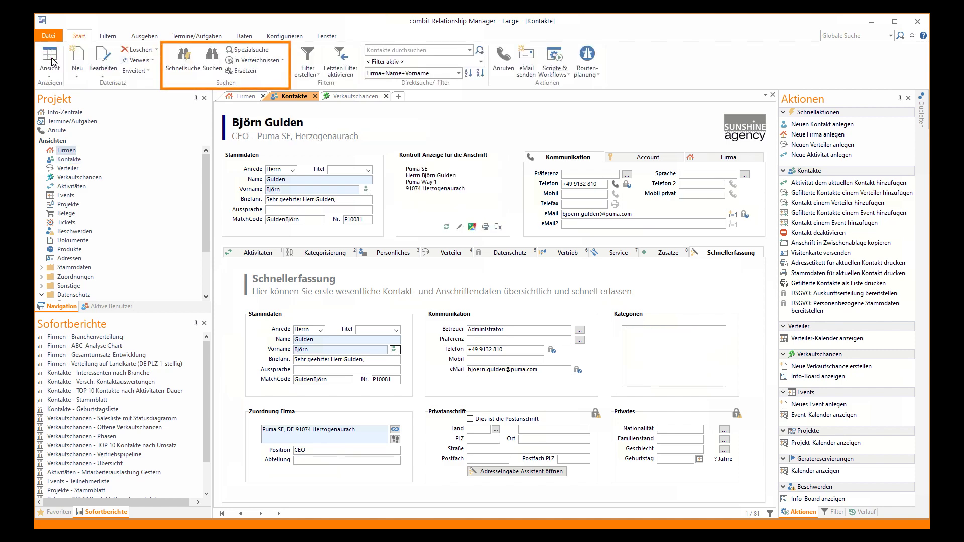
Use Schnellsuche with the surname's first letters to reload the Luna Aventuras sales manager's record
{"action": "left_click", "coordinate": [184, 62]}
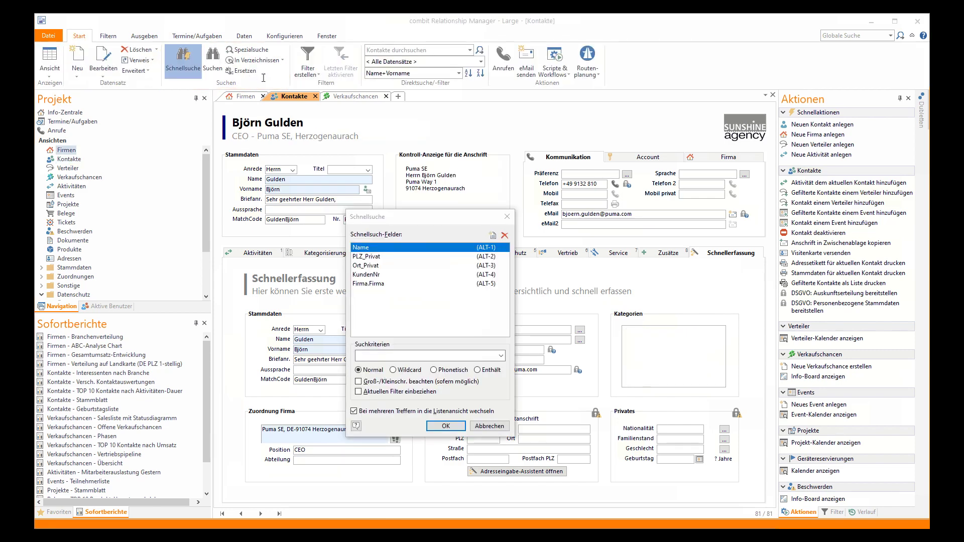
{"action": "left_click", "coordinate": [389, 356]}
{"action": "type", "text": "sol"}
{"action": "left_click", "coordinate": [376, 372]}
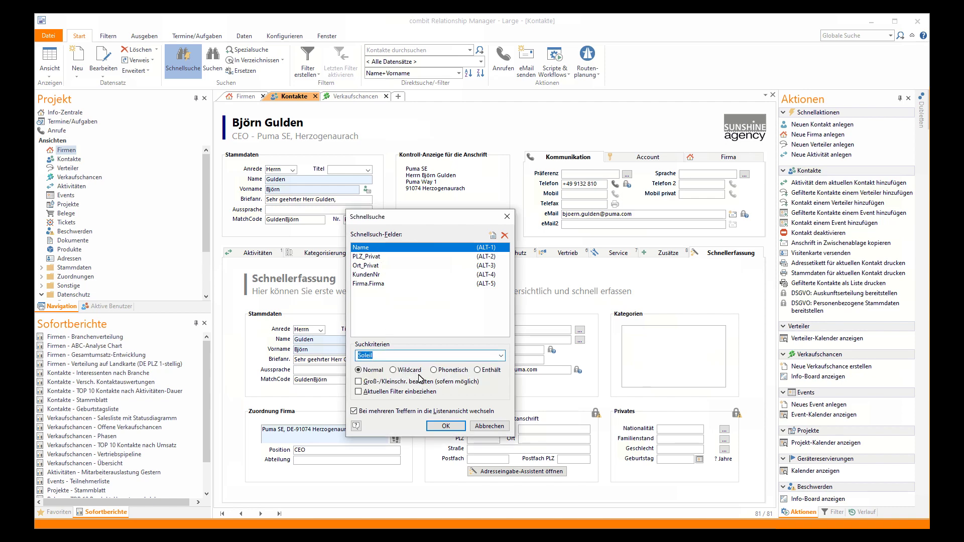
{"action": "left_click", "coordinate": [445, 426]}
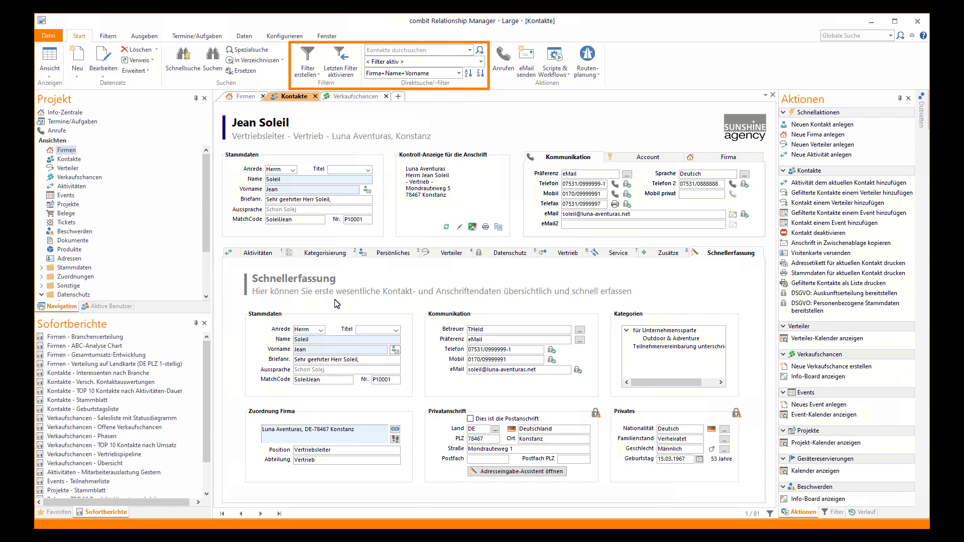
Start a new contact filter with the condition Sprache gleich Deutsch
{"action": "left_click", "coordinate": [308, 58]}
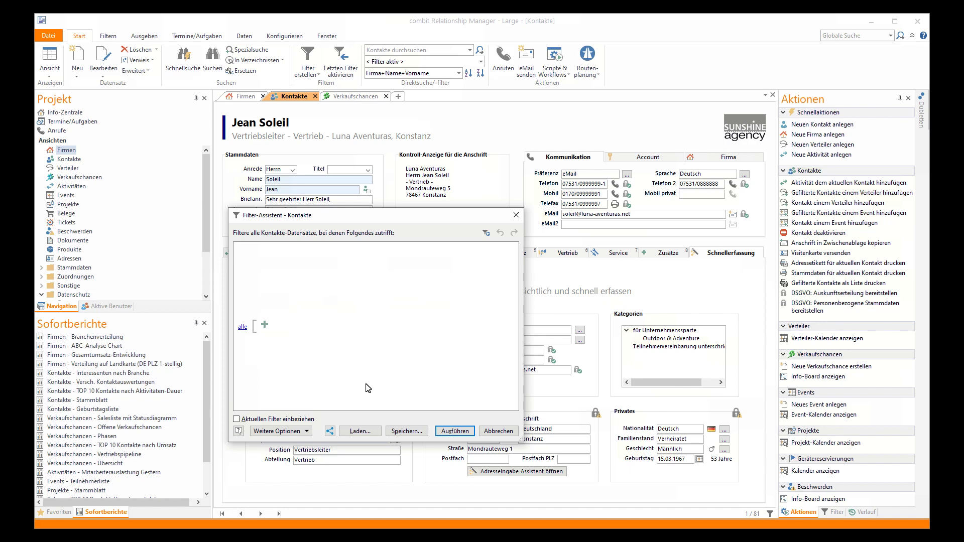
{"action": "left_click", "coordinate": [367, 433]}
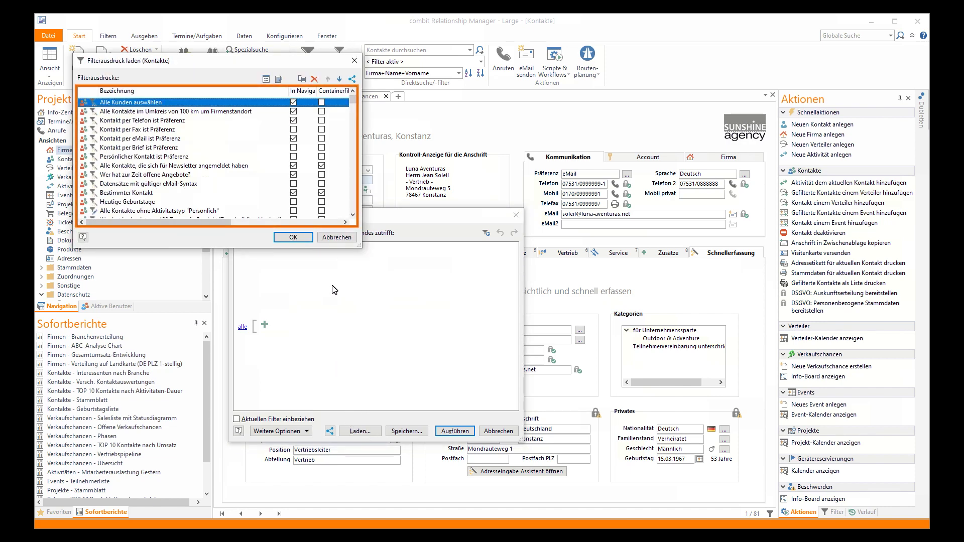
{"action": "left_click", "coordinate": [336, 237]}
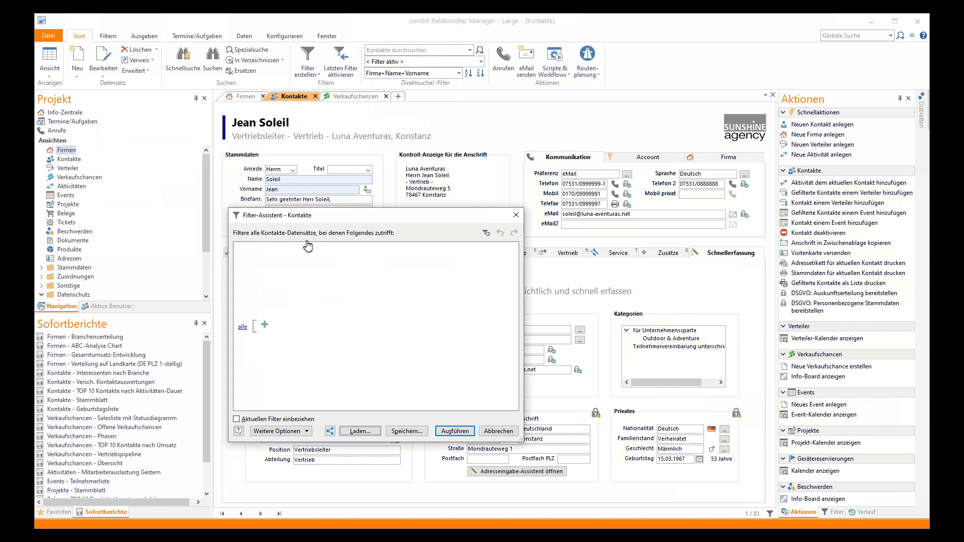
{"action": "left_click", "coordinate": [265, 325]}
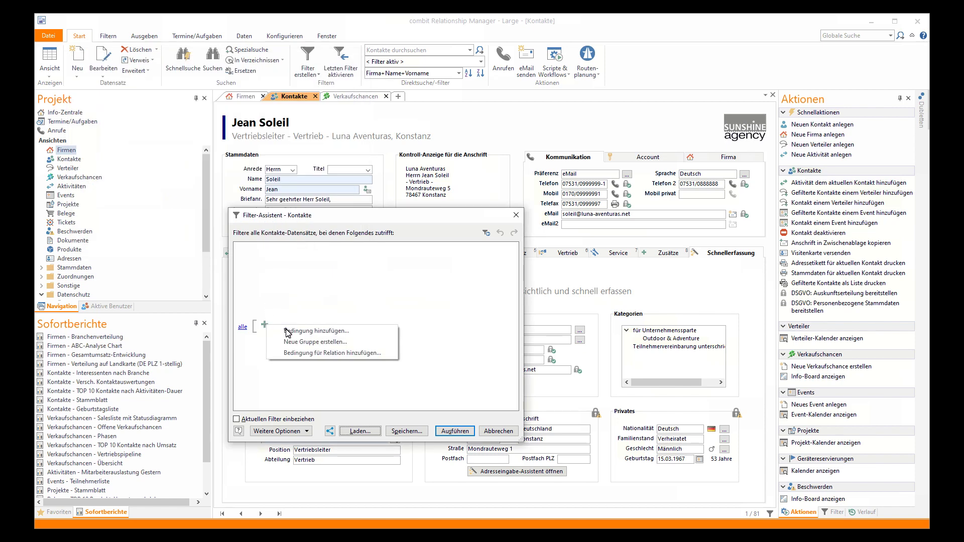
{"action": "left_click", "coordinate": [287, 331]}
{"action": "scroll", "coordinate": [288, 333], "scroll_direction": "down", "scroll_amount": 12}
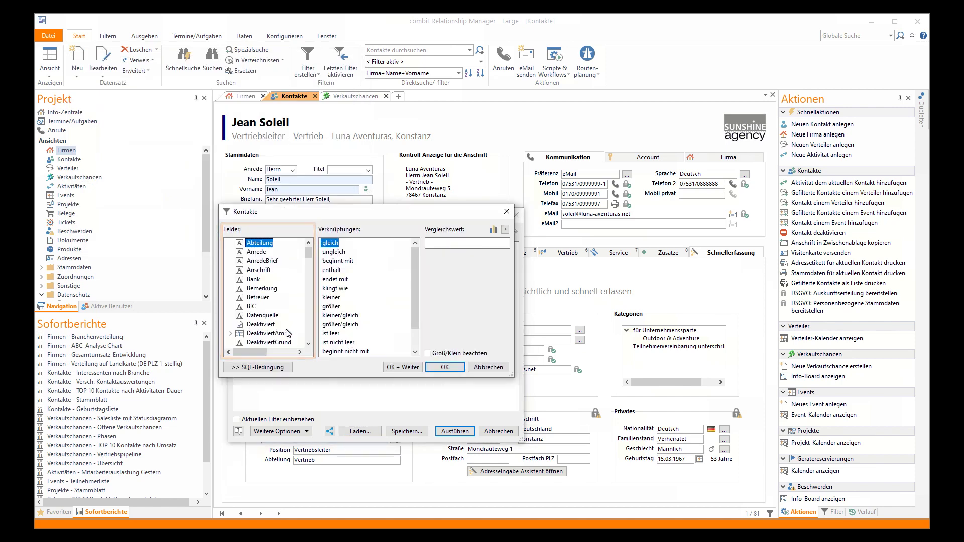
{"action": "left_click", "coordinate": [257, 342]}
{"action": "left_click", "coordinate": [504, 244]}
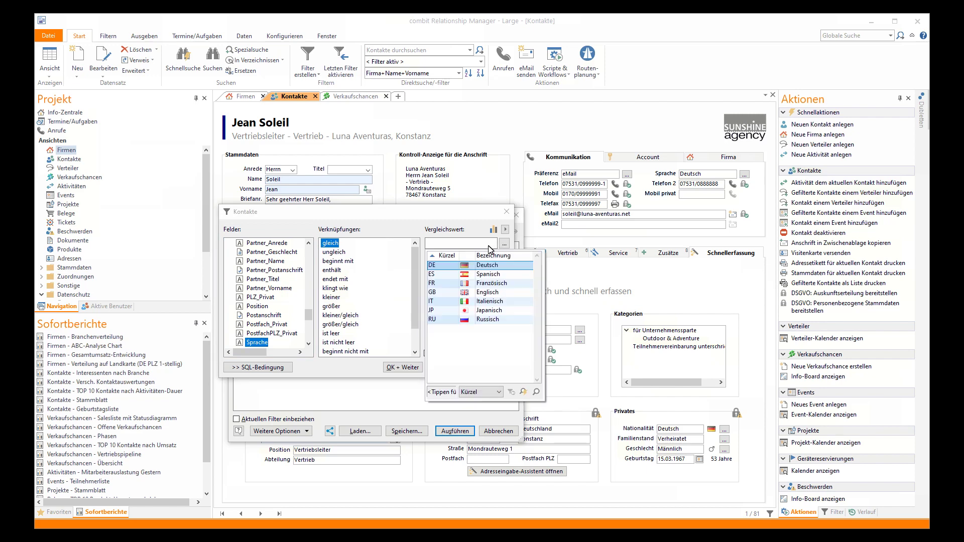
{"action": "left_click", "coordinate": [480, 266]}
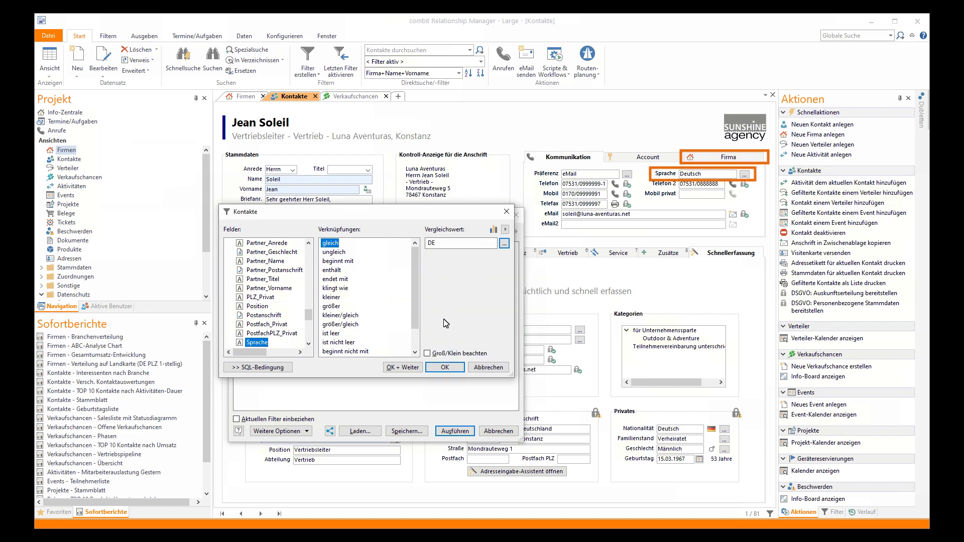
{"action": "left_click", "coordinate": [401, 367]}
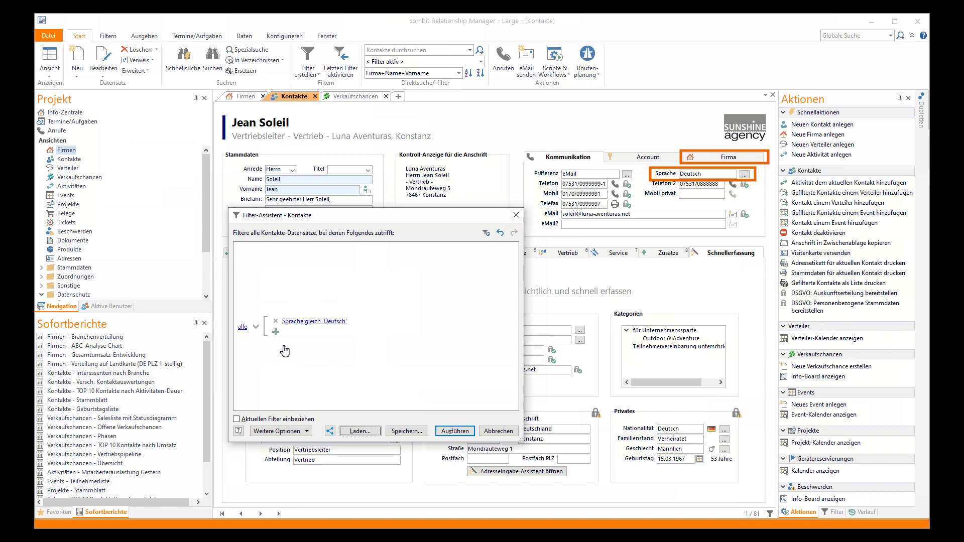
Add a related Firma condition Land gleich Deutschland and run the filter
{"action": "left_click", "coordinate": [276, 332]}
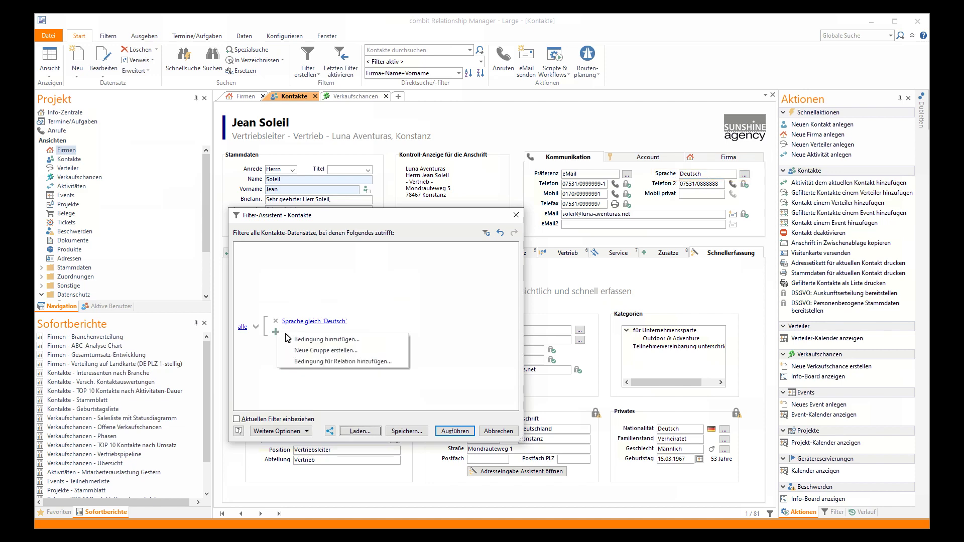
{"action": "left_click", "coordinate": [305, 362]}
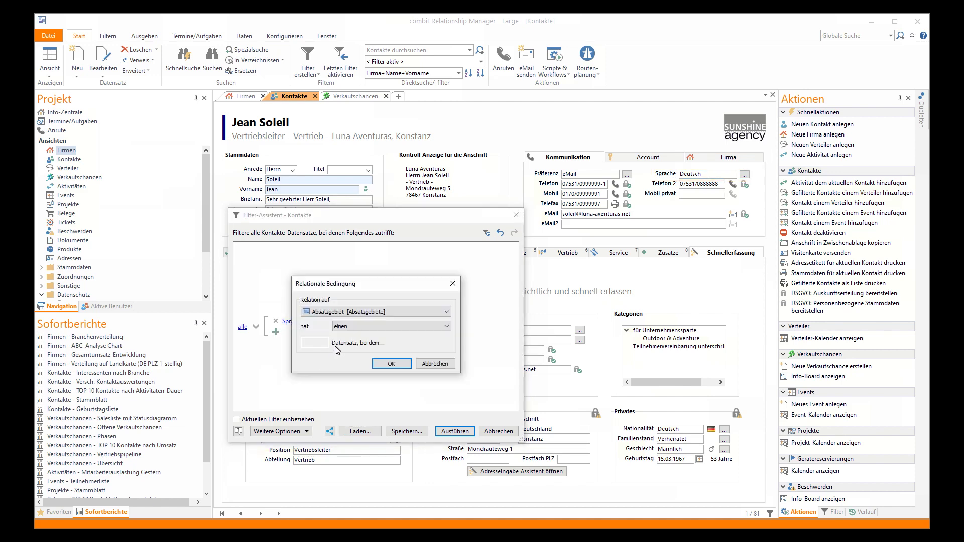
{"action": "left_click", "coordinate": [345, 312]}
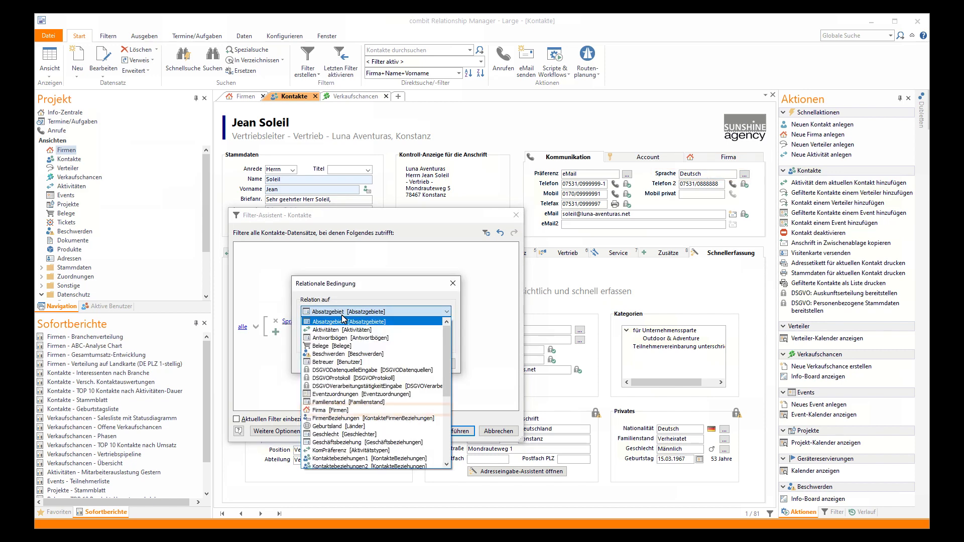
{"action": "left_click", "coordinate": [332, 410]}
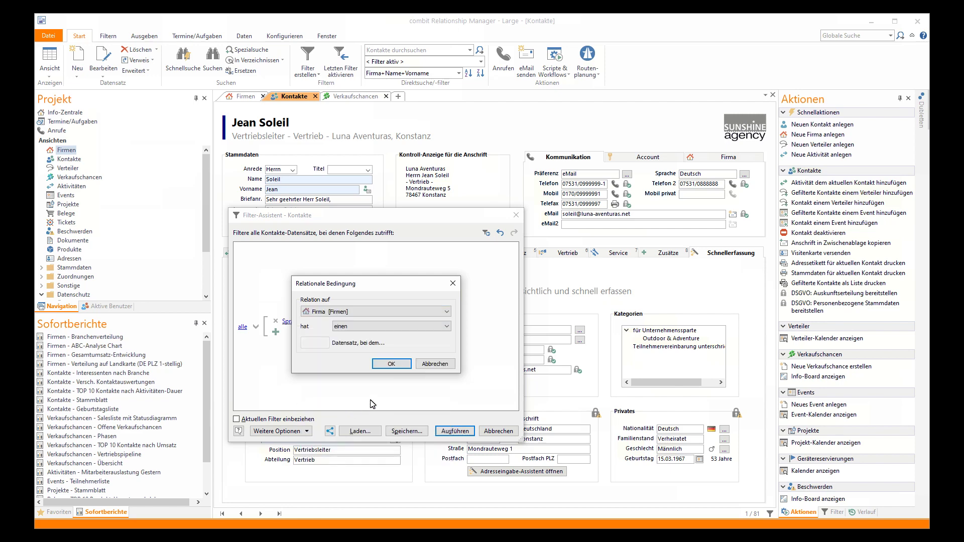
{"action": "left_click", "coordinate": [388, 365]}
{"action": "left_click", "coordinate": [315, 331]}
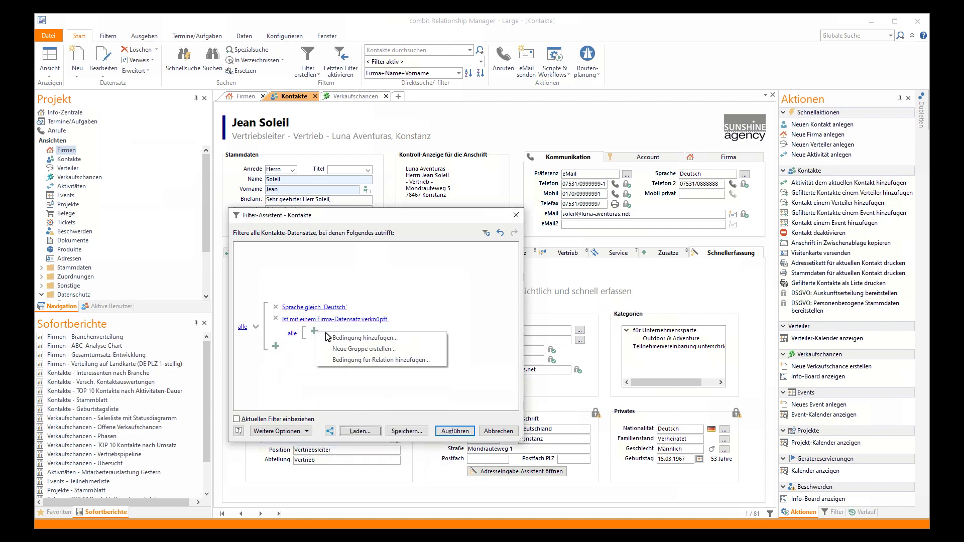
{"action": "left_click", "coordinate": [336, 338]}
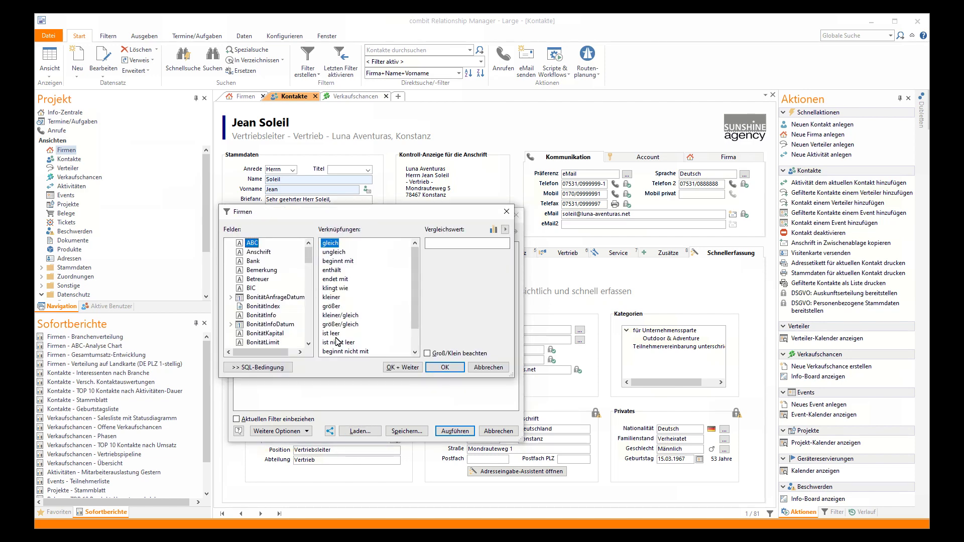
{"action": "key", "text": "l"}
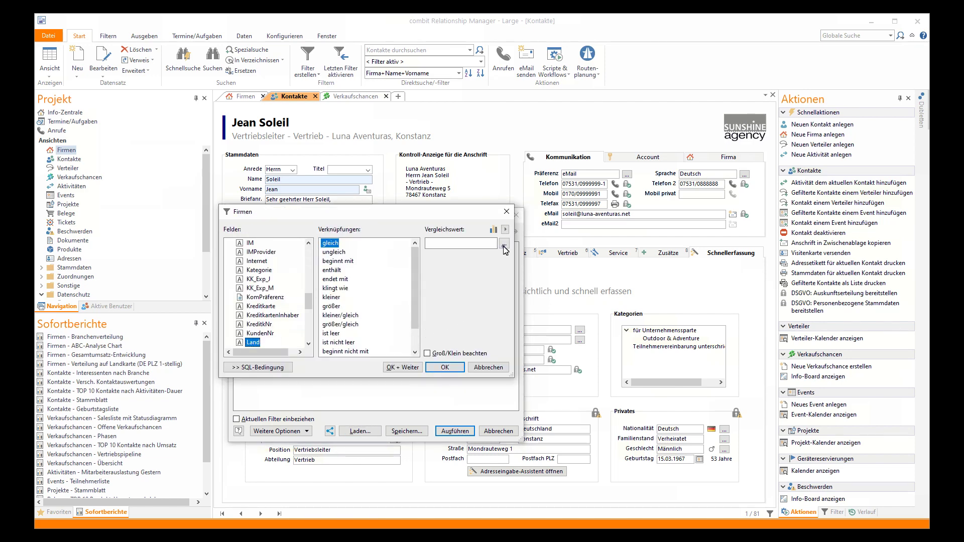
{"action": "left_click", "coordinate": [504, 244]}
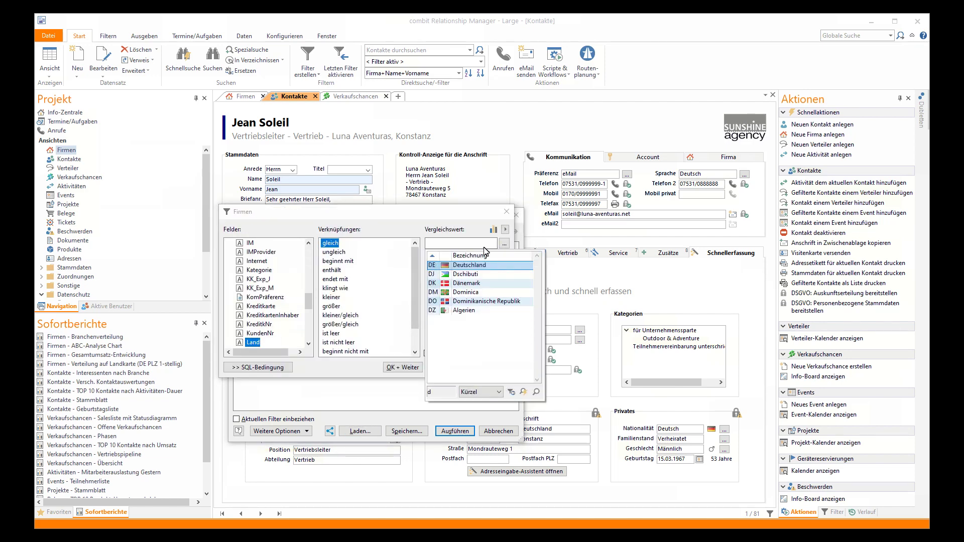
{"action": "left_click", "coordinate": [461, 273]}
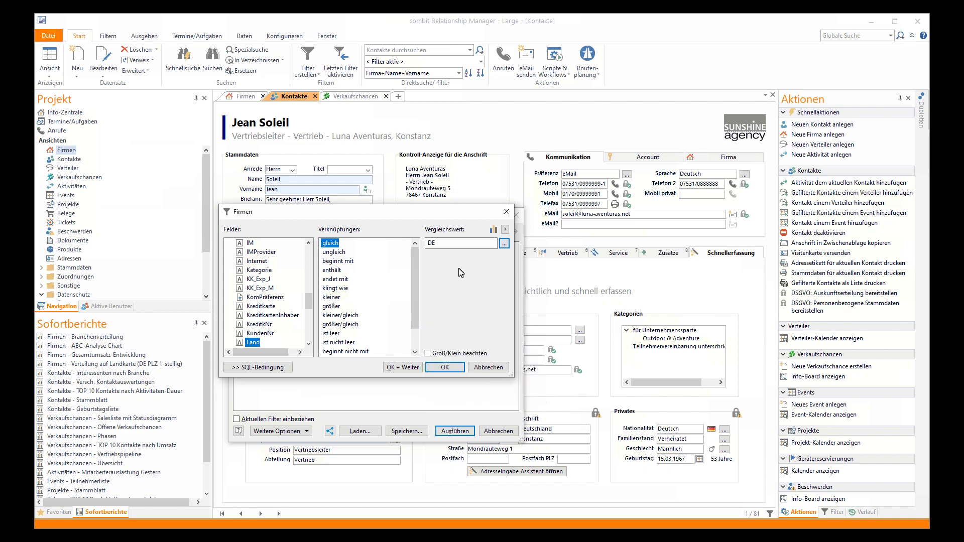
{"action": "left_click", "coordinate": [444, 368]}
{"action": "left_click", "coordinate": [454, 430]}
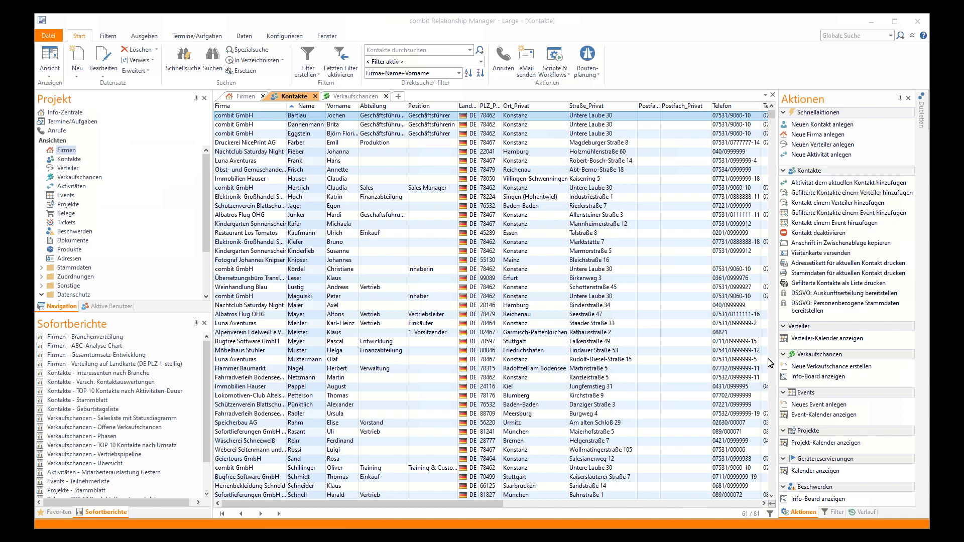
Assign the 61 filtered contacts to the Interesse an Sprachreisen distributor, skipping processing-activity details
{"action": "left_click", "coordinate": [852, 193]}
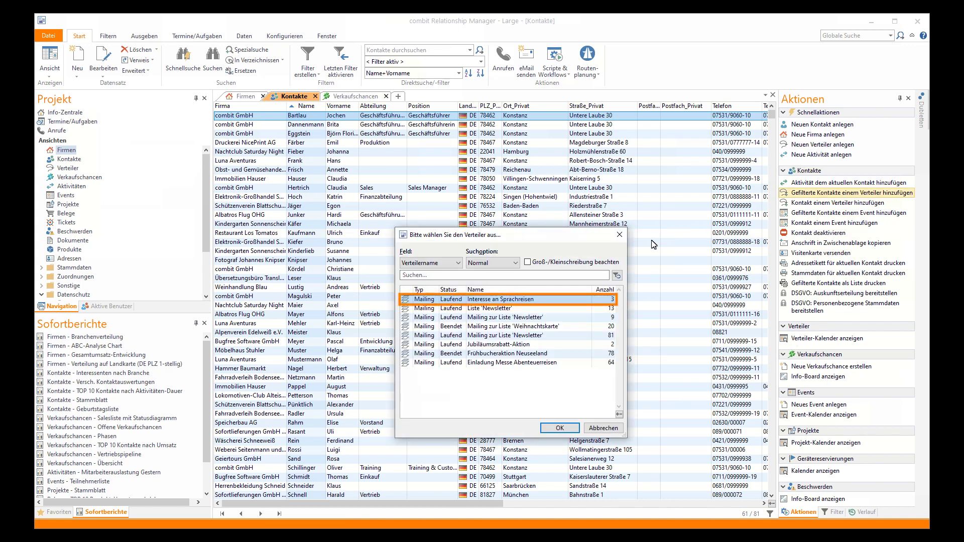
{"action": "left_click", "coordinate": [559, 429]}
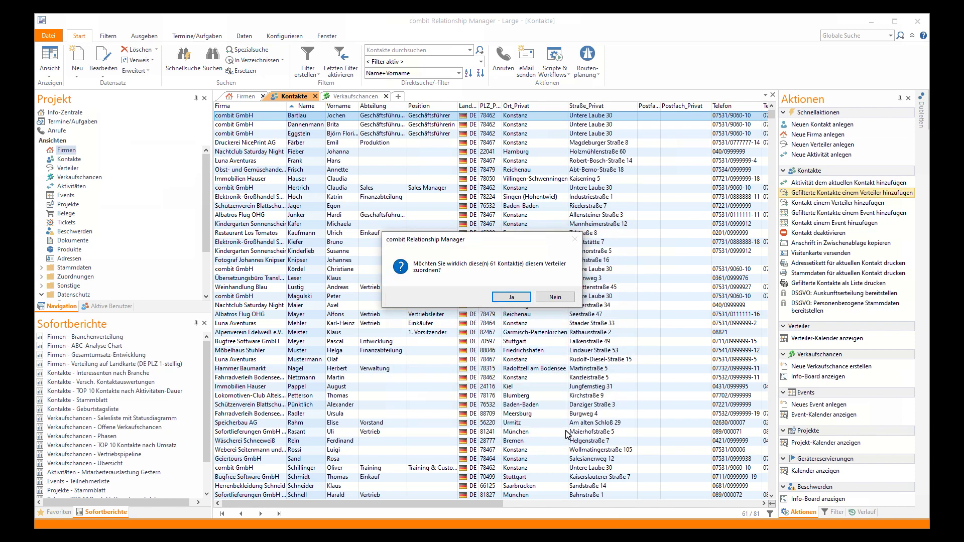
{"action": "left_click", "coordinate": [513, 298]}
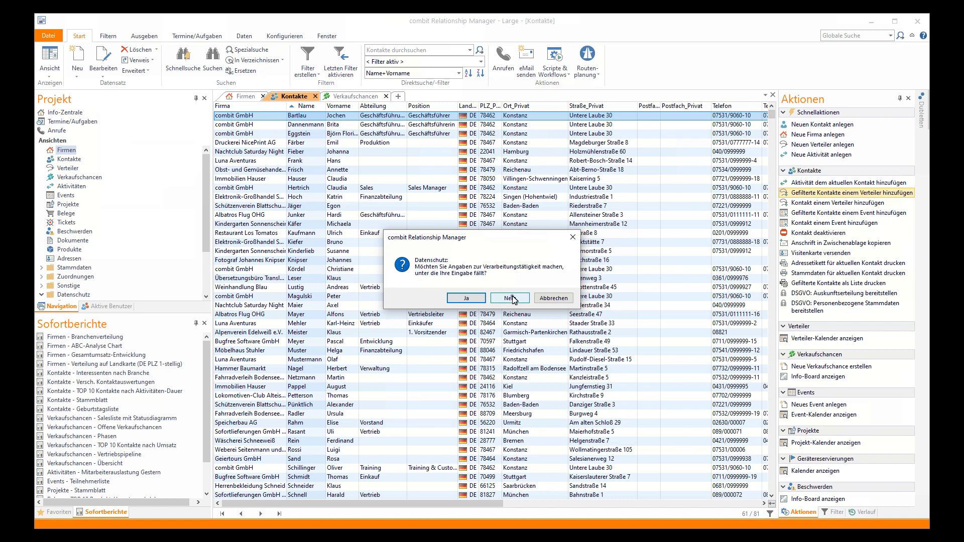
{"action": "left_click", "coordinate": [511, 299]}
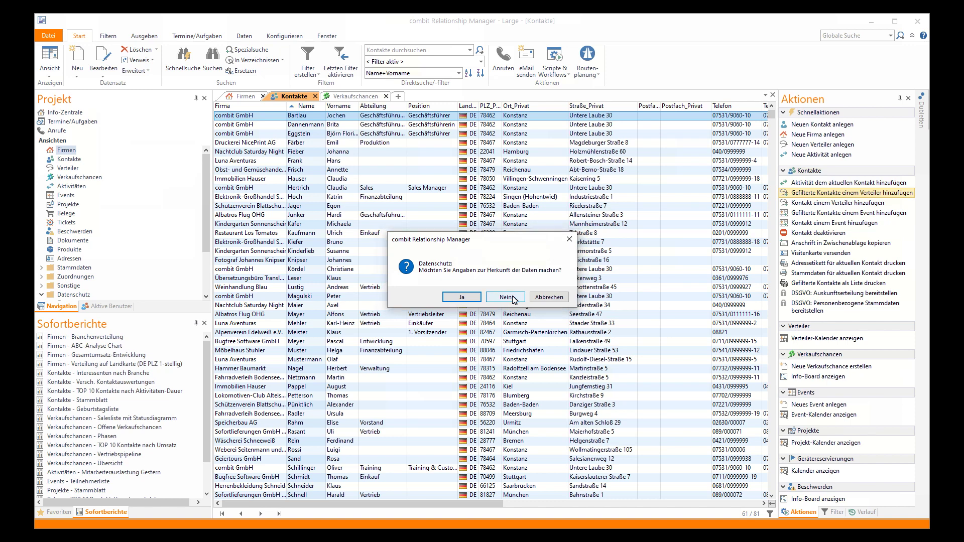
Record 'Webformular - Häkchen bei Bestellformular' as the contacts' data source
{"action": "left_click", "coordinate": [471, 299]}
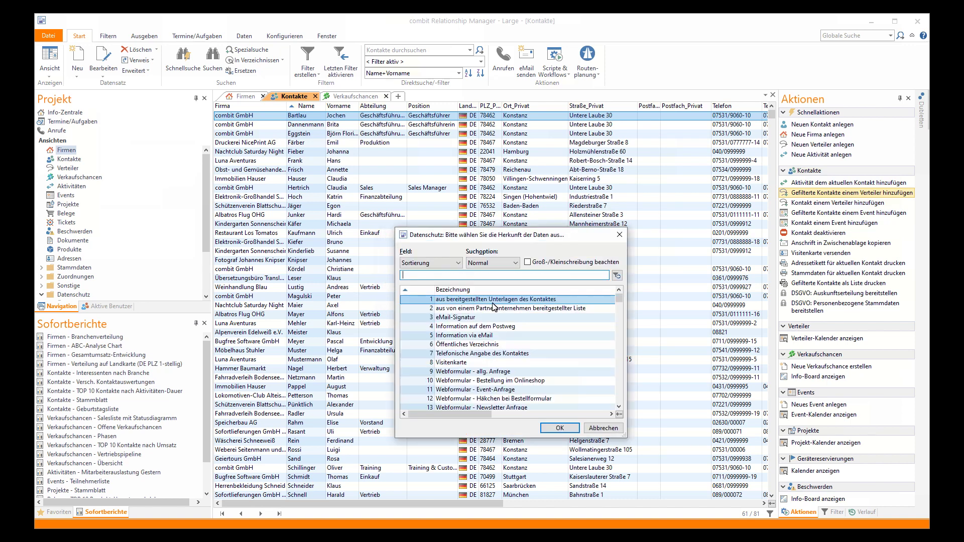
{"action": "left_click", "coordinate": [533, 400]}
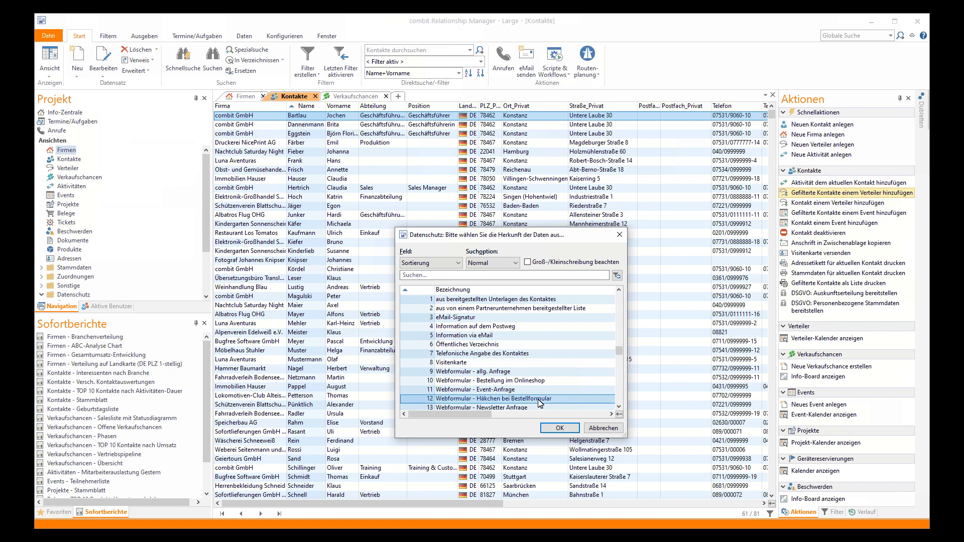
{"action": "left_click", "coordinate": [560, 428]}
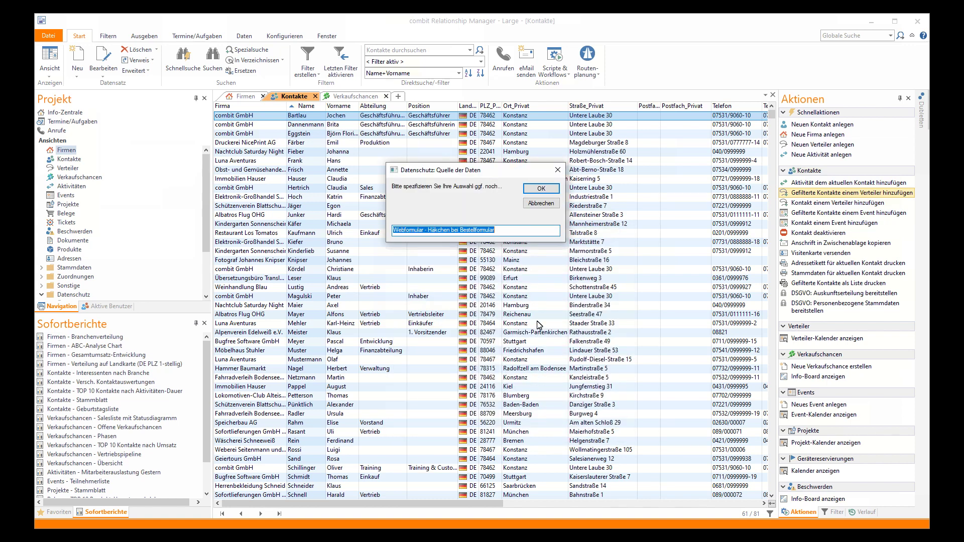
{"action": "left_click", "coordinate": [537, 189]}
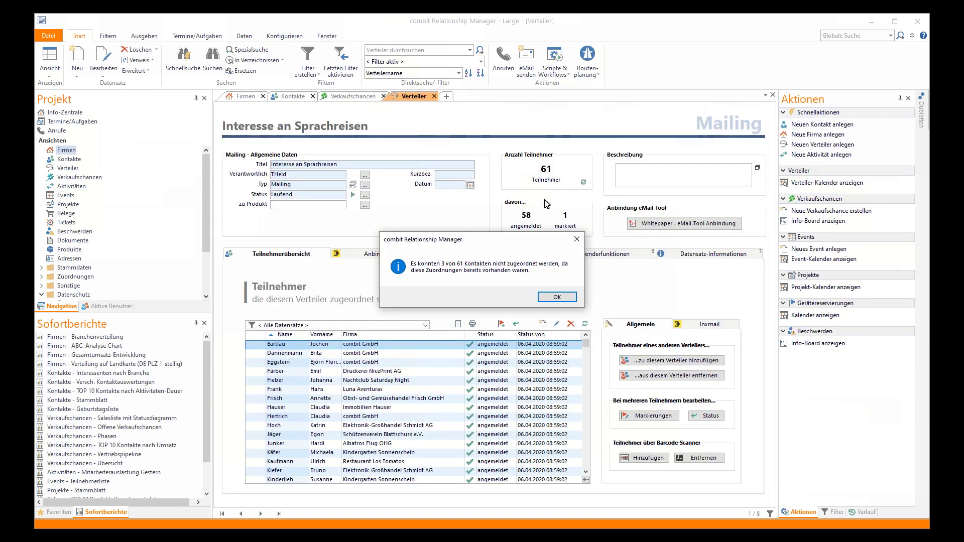
Dismiss the assigned-contacts note and open the Standard-Serienbrief Muster letter template, previewing with ALLE Teilnehmer
{"action": "left_click", "coordinate": [555, 297]}
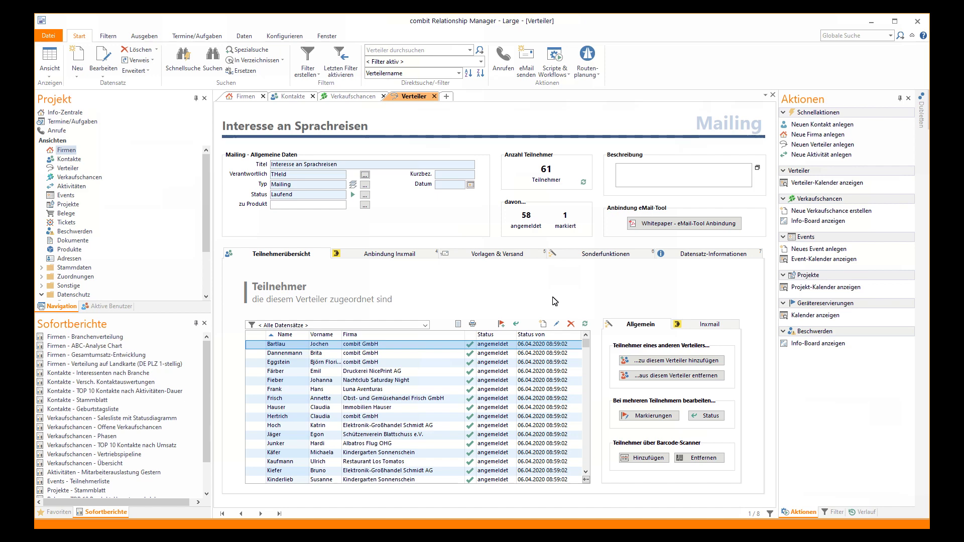
{"action": "left_click", "coordinate": [485, 257]}
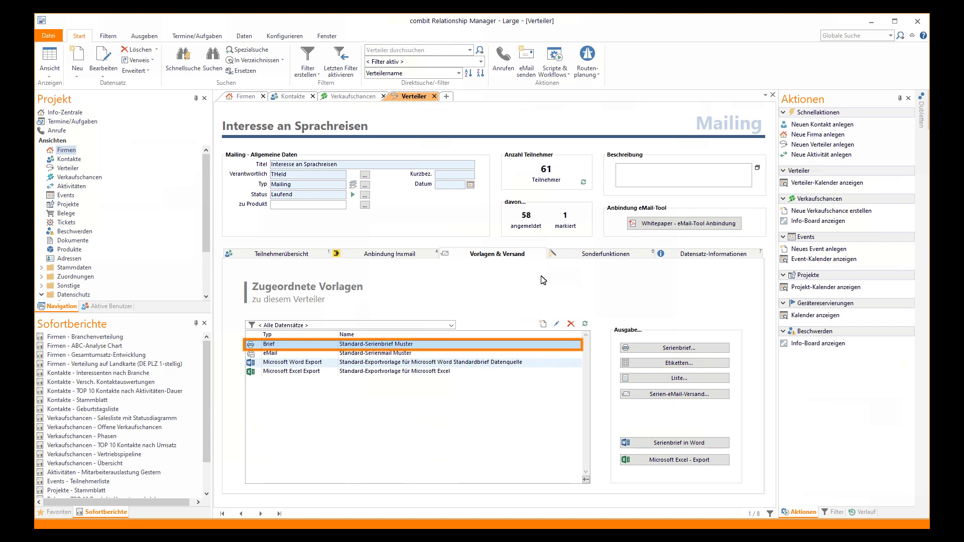
{"action": "left_click", "coordinate": [556, 324]}
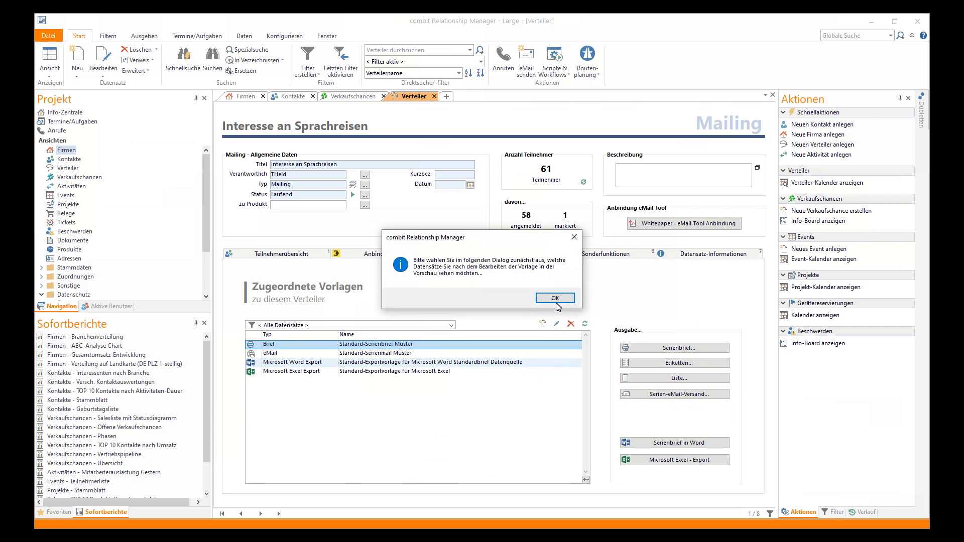
{"action": "left_click", "coordinate": [555, 299]}
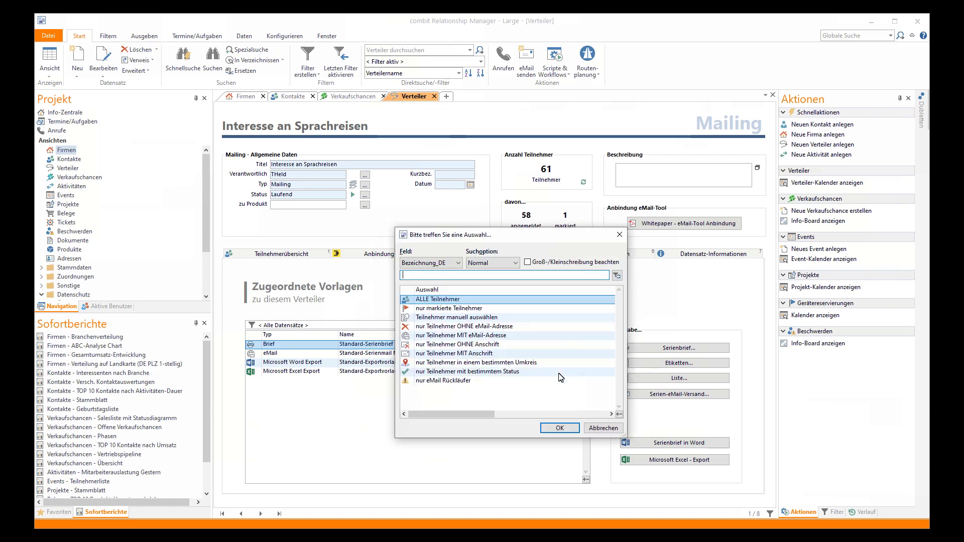
{"action": "left_click", "coordinate": [560, 428]}
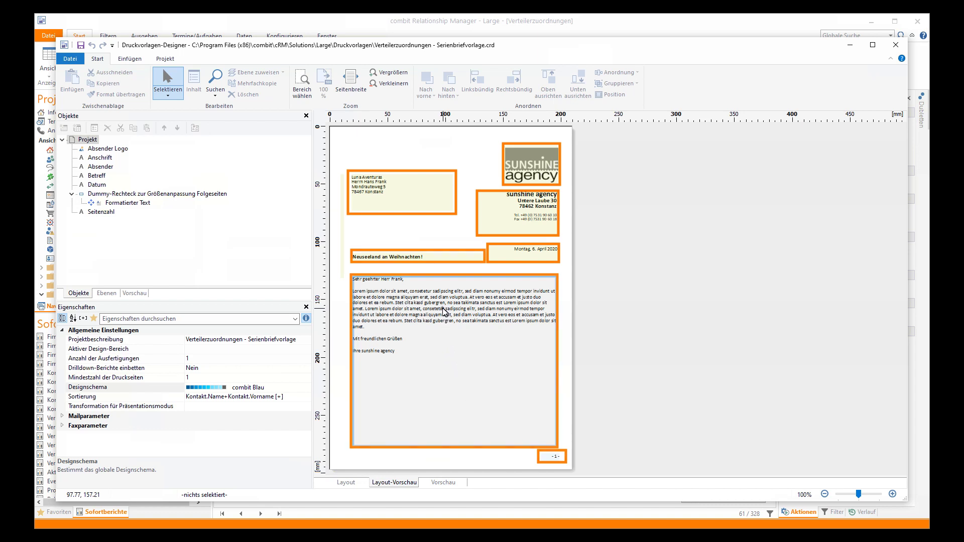
Check the Formatierter Text body and the Vorschau preview, then close the designer saving the letter template
{"action": "double_click", "coordinate": [443, 312]}
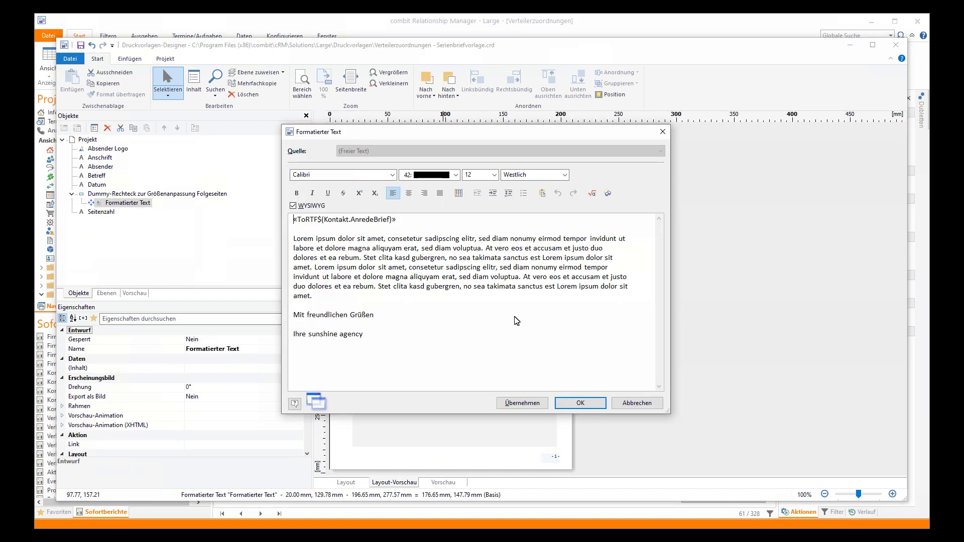
{"action": "left_click", "coordinate": [580, 403]}
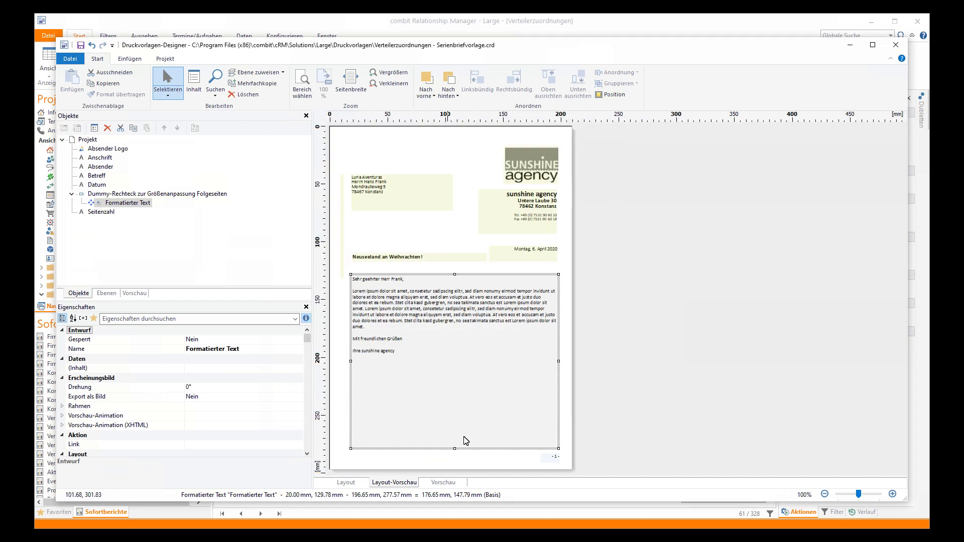
{"action": "left_click", "coordinate": [445, 483]}
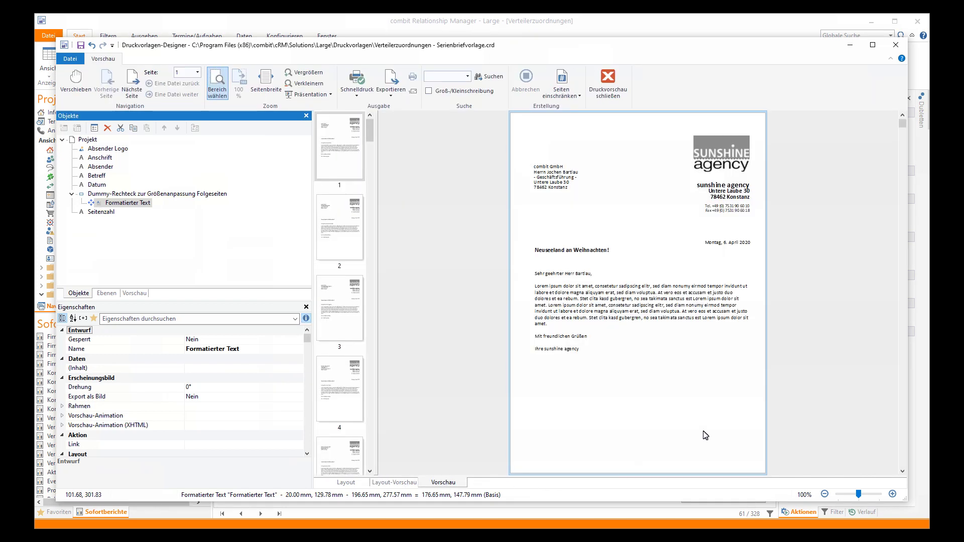
{"action": "left_click", "coordinate": [894, 46]}
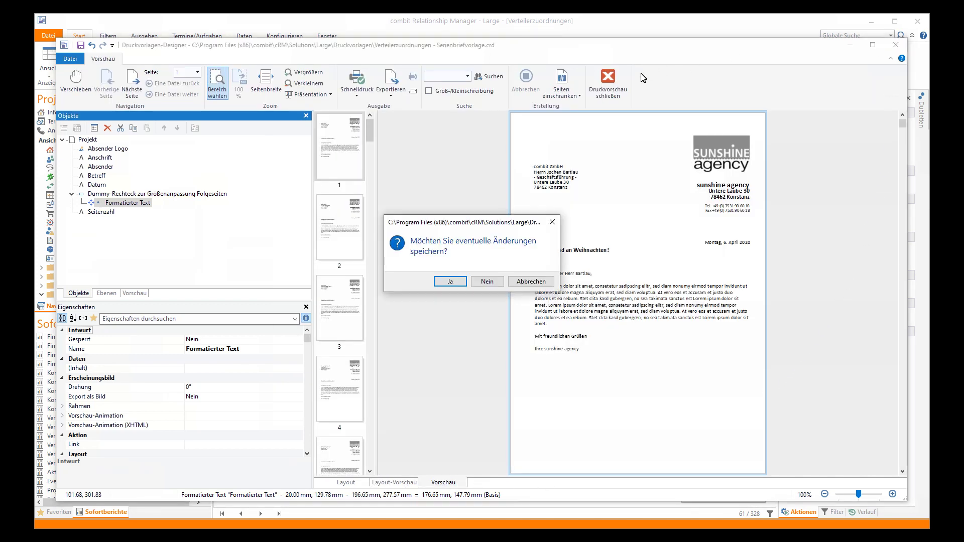
{"action": "left_click", "coordinate": [450, 282]}
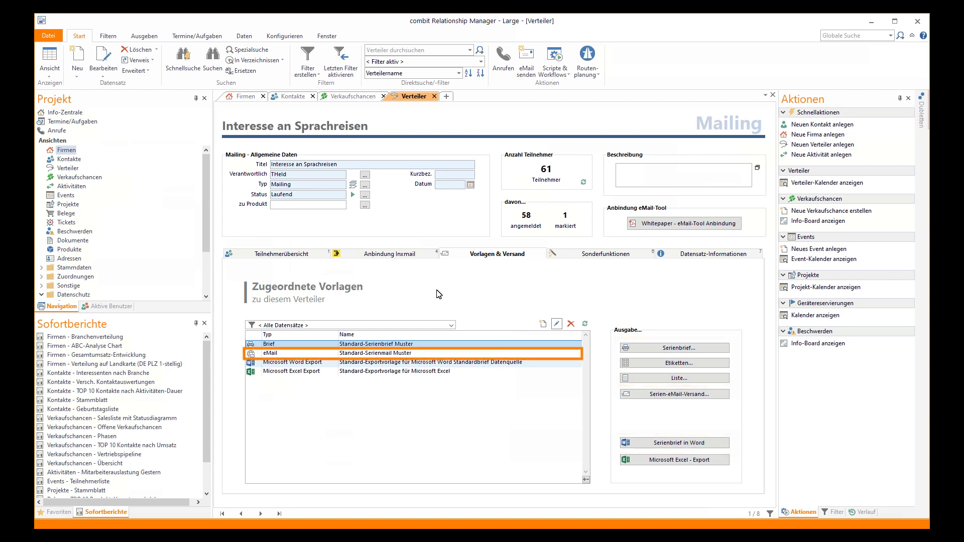
Open the Standard-Serienmail Muster email template for editing, previewing with all participants
{"action": "left_click", "coordinate": [416, 353]}
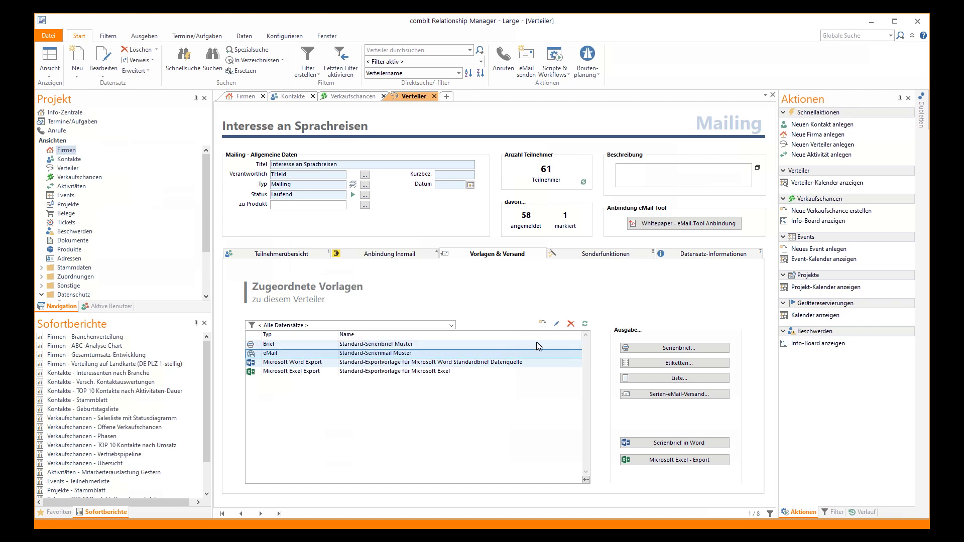
{"action": "left_click", "coordinate": [556, 325]}
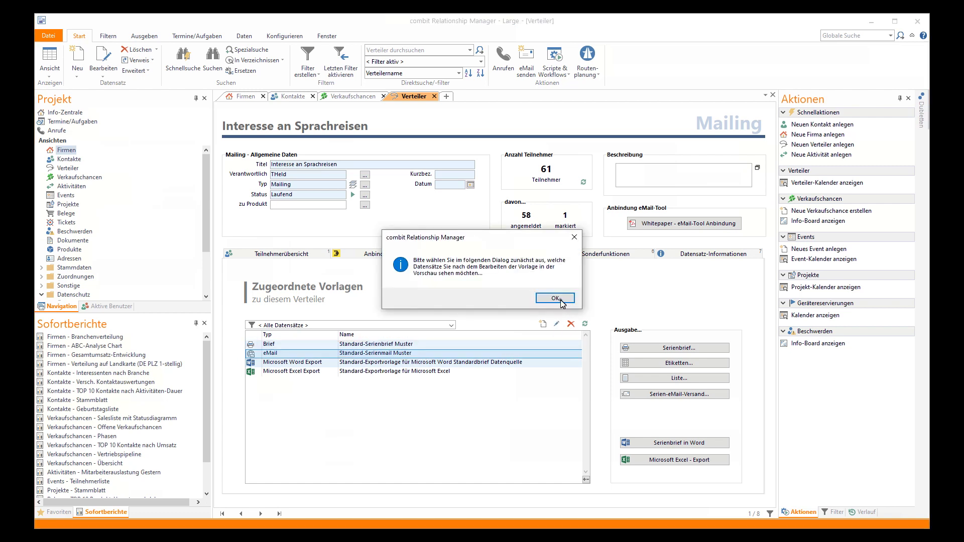
{"action": "left_click", "coordinate": [554, 299]}
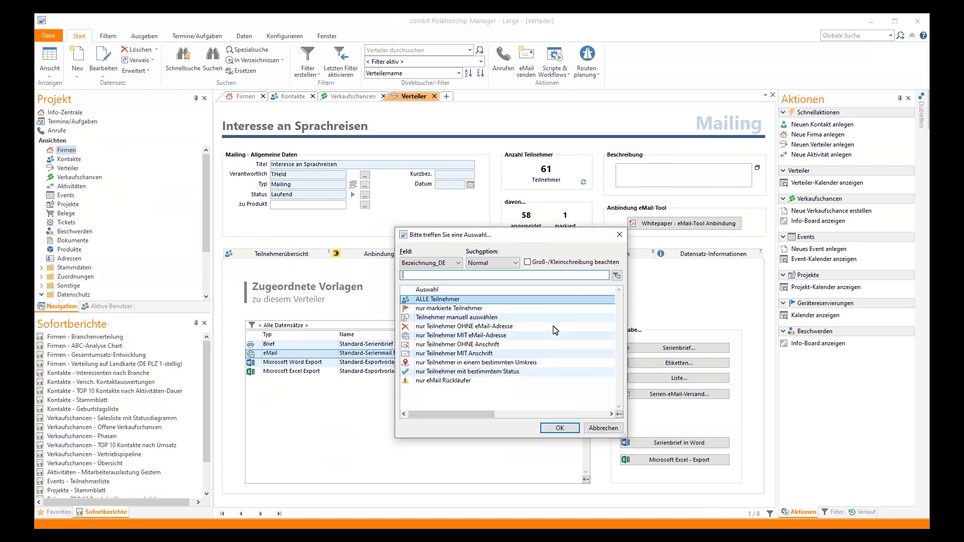
{"action": "left_click", "coordinate": [556, 428]}
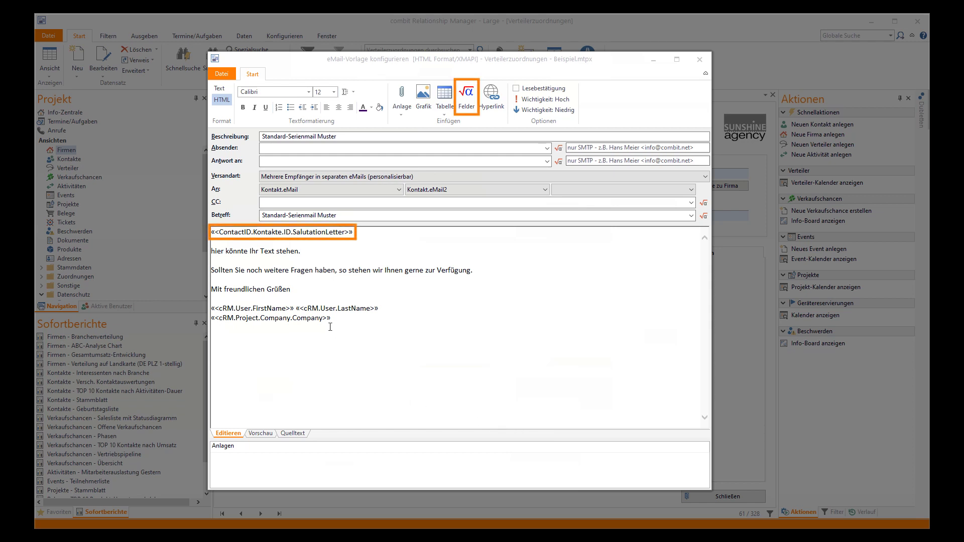
Paste a Lorem ipsum paragraph into the email body, save it, and show the Inxmail statistics (81 recipients, 69 opens)
{"action": "type", "text": "Lorem ipsum dolor sit amet, consetetur sadipscing elitr, sed diam nonumy eirmod tempor invidunt ut labore et dolore magna aliquyam erat, sed diam voluptua. At vero eos et accusam et justo duo dolores et ea rebum. Stet clita kasd gubergren, no sea takimata sanctus est Lorem ipsum dolor sit amet. Lorem ipsum dolor sit amet, consetetur sadipscing elitr, sed diam nonumy eirmod tempor invidunt ut labore et dolore magna aliquyam erat, sed diam voluptua. At vero eos et accusam et justo duo dolores et ea rebum. Stet clita kasd gubergren, no sea takimata sanctus est Lorem ipsum dolor sit amet."}
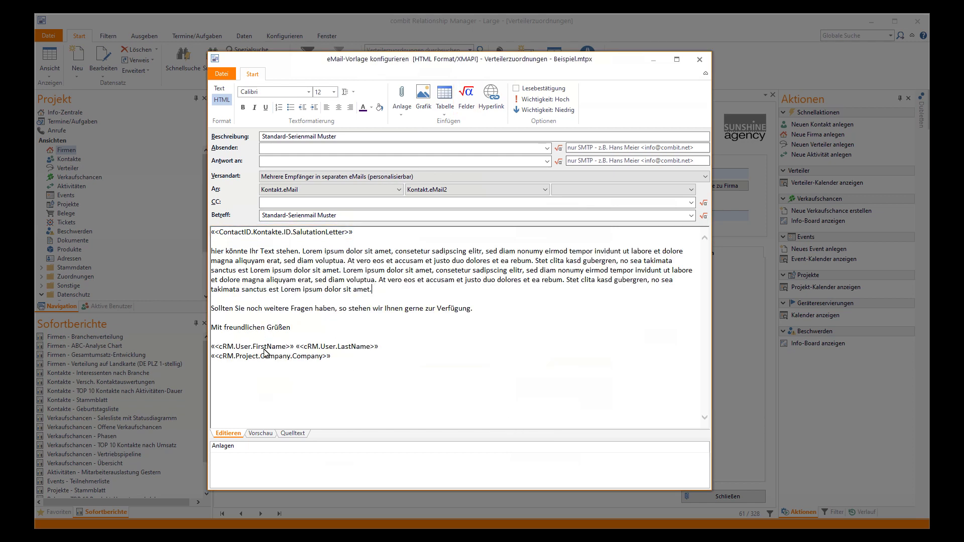
{"action": "left_click", "coordinate": [261, 434]}
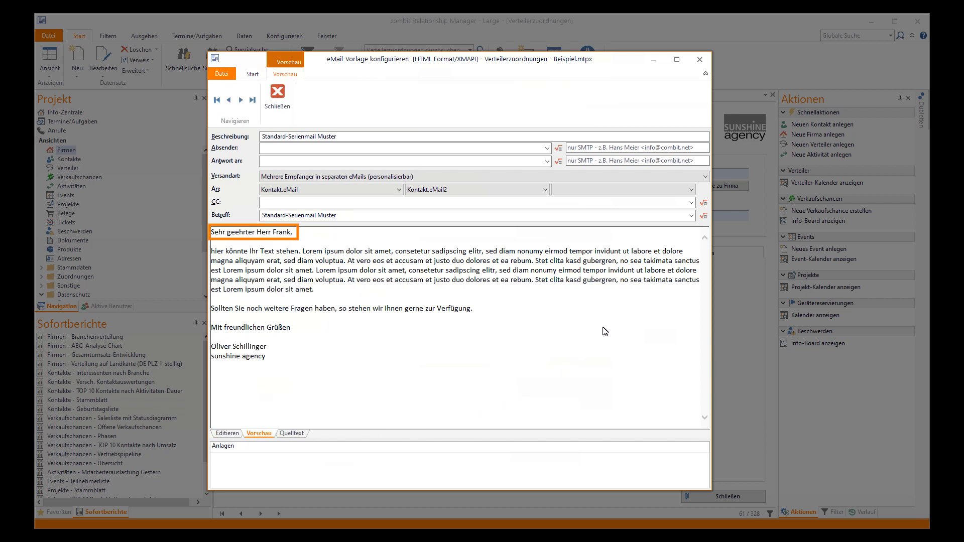
{"action": "left_click", "coordinate": [700, 60]}
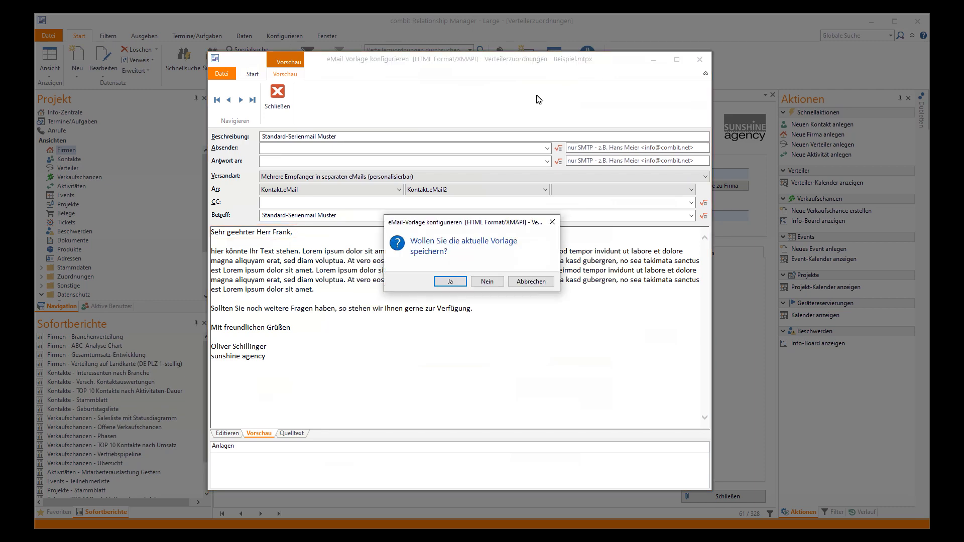
{"action": "left_click", "coordinate": [448, 281]}
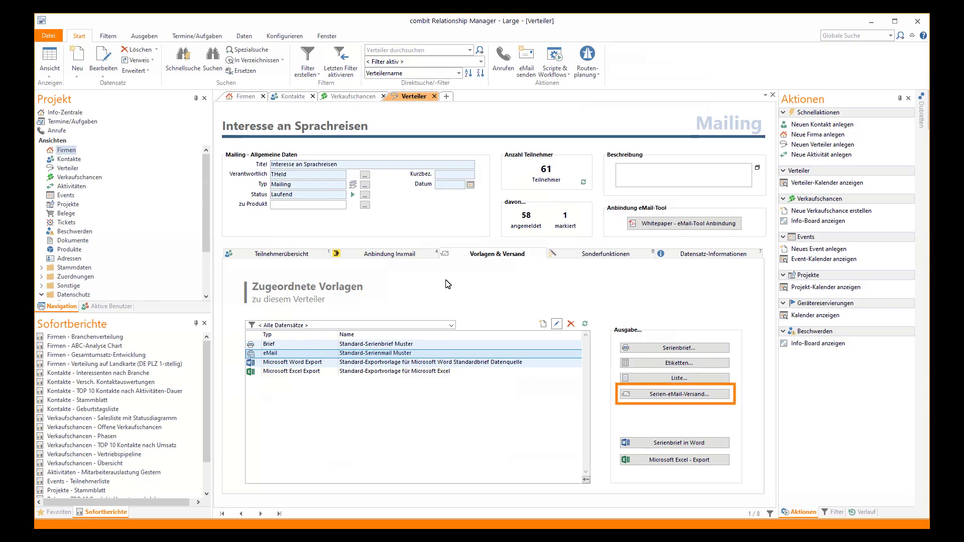
{"action": "left_click", "coordinate": [389, 255]}
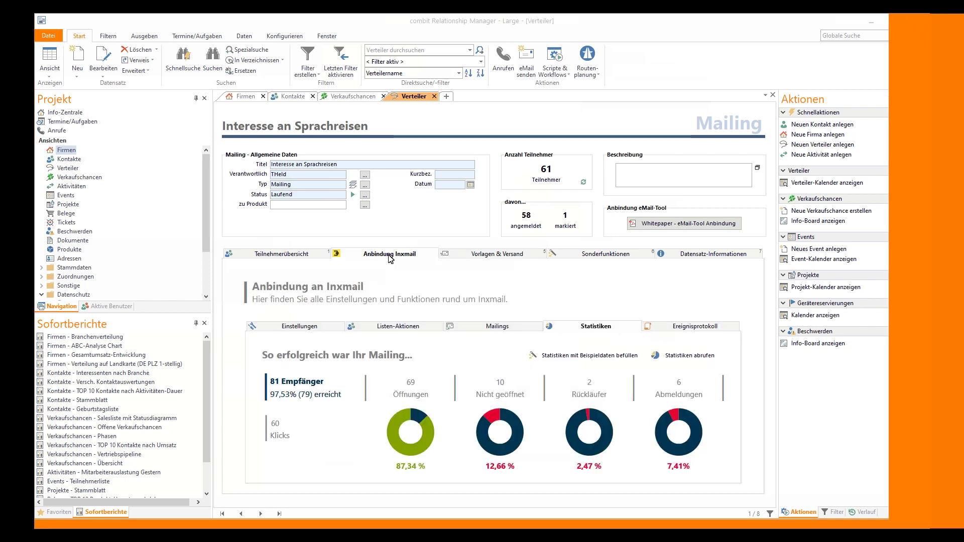